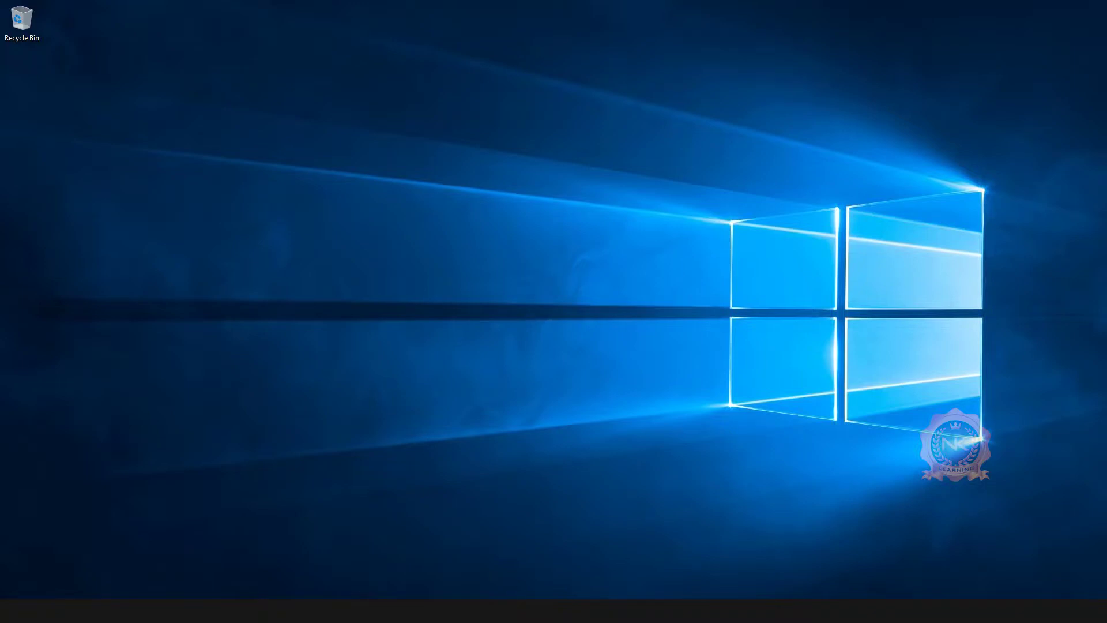
# - Switch to 3ds Max, test render the building's camera view, and close the render windows
pyautogui.click(499, 611)
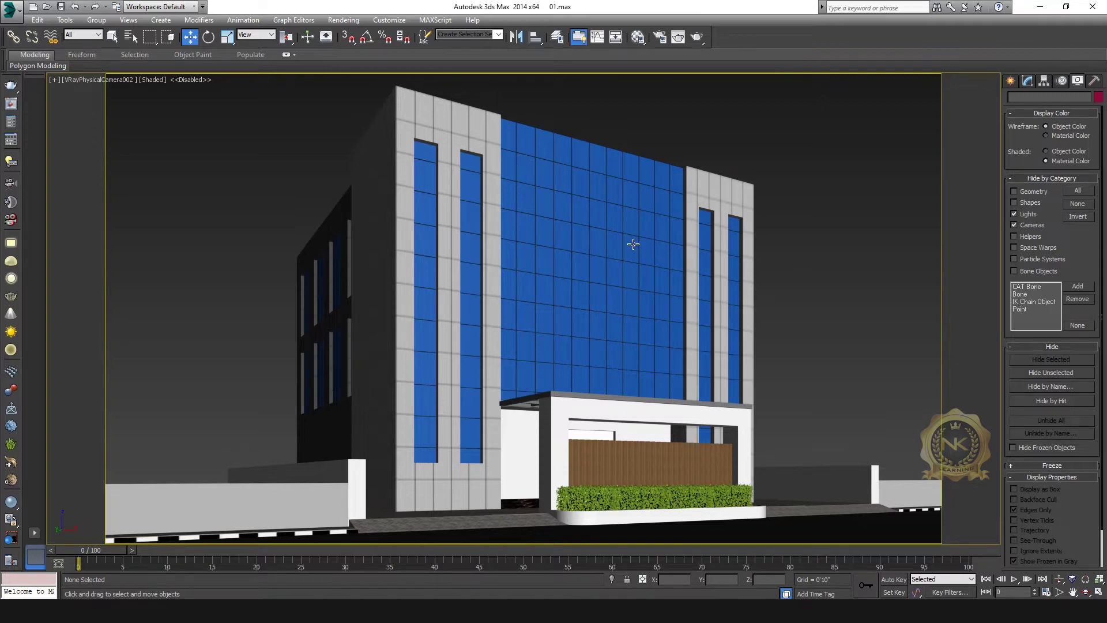
pyautogui.hotkey('shift', 'q')
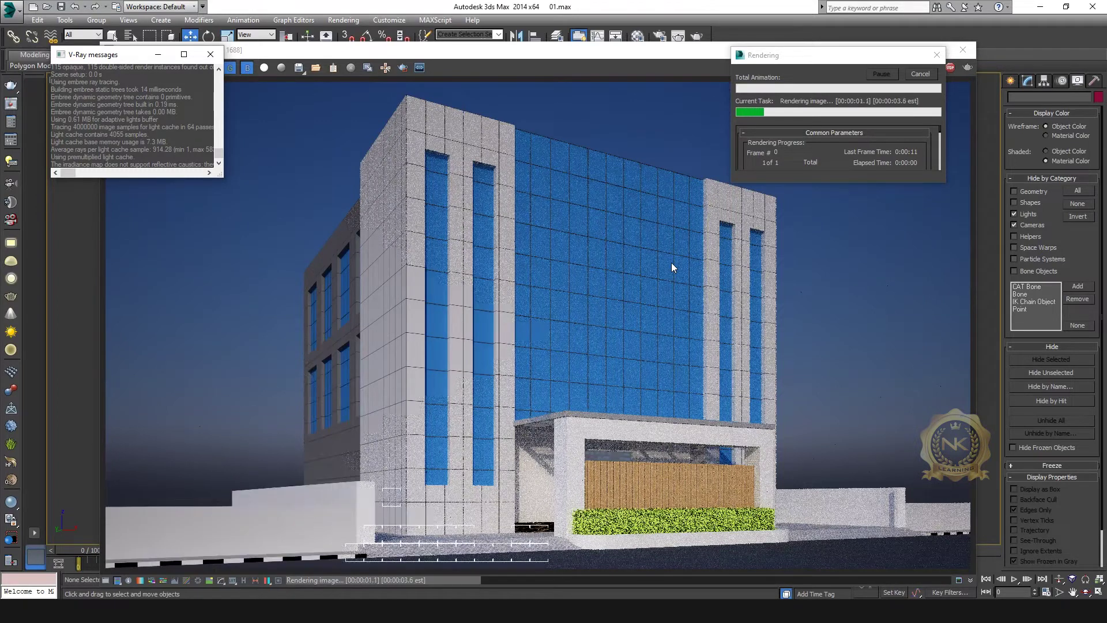
pyautogui.click(663, 59)
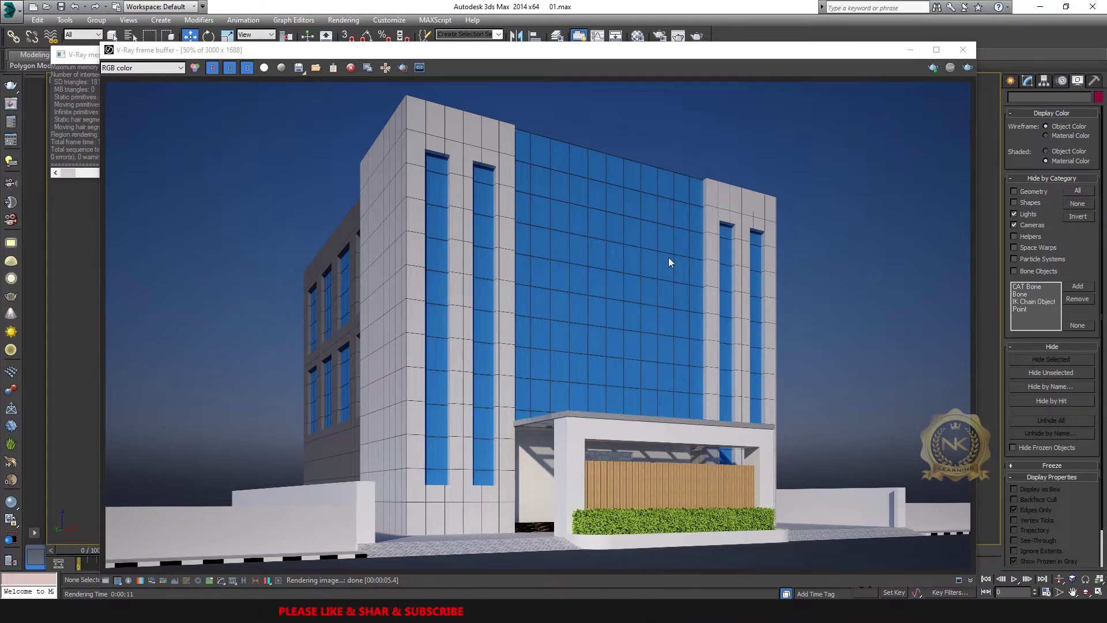
pyautogui.click(963, 50)
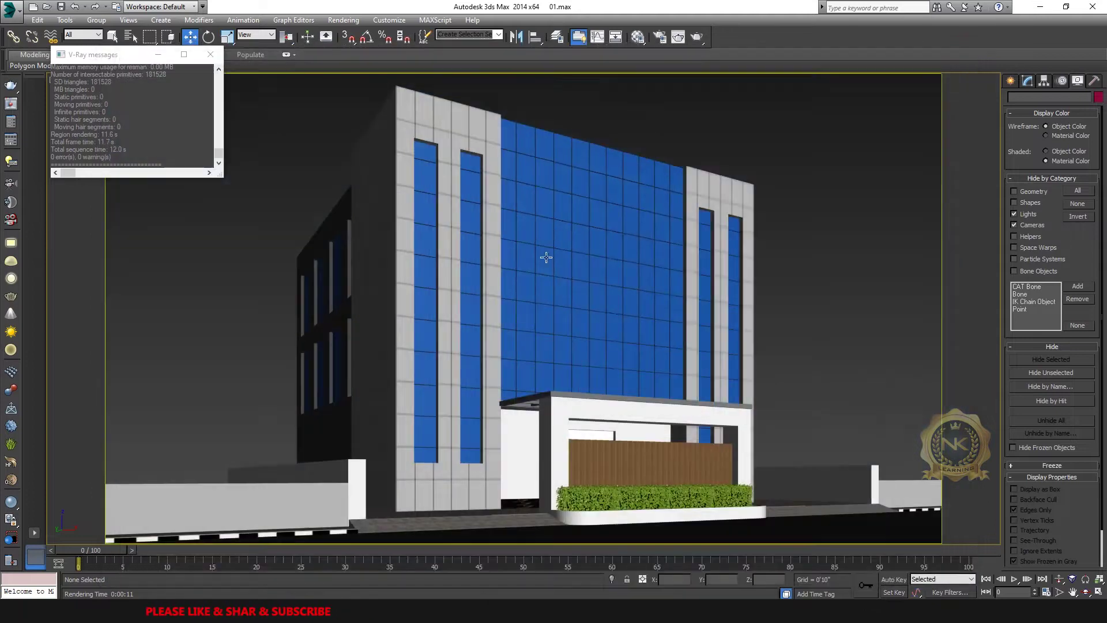
pyautogui.click(210, 54)
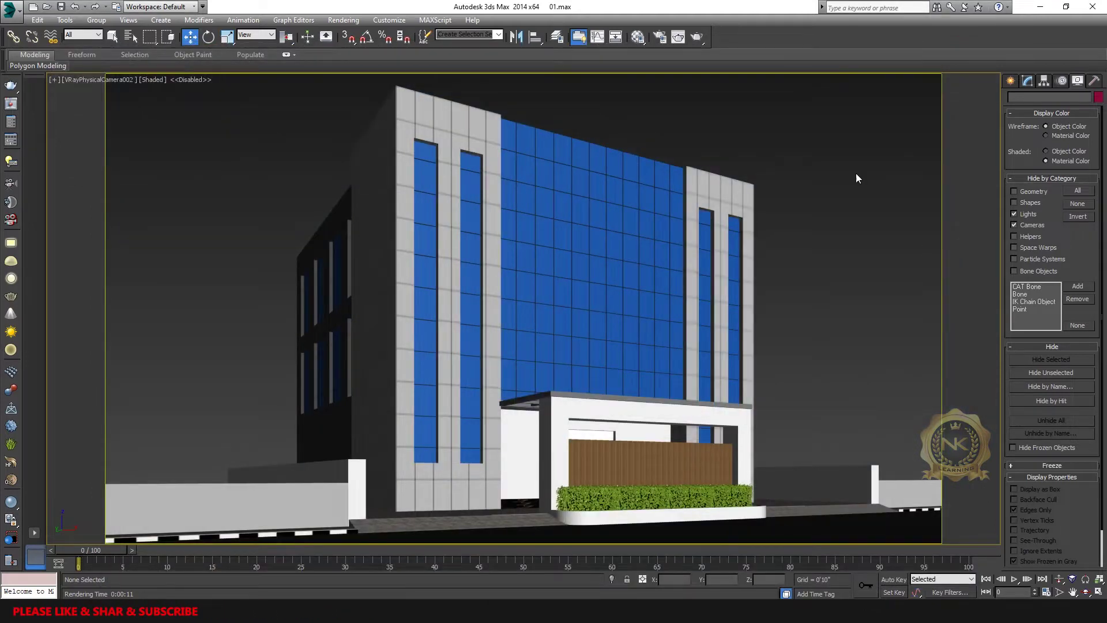
# - Set the diffuse colour of the Elevation GLass material to red 13, green 31, blue 38
pyautogui.press('m')
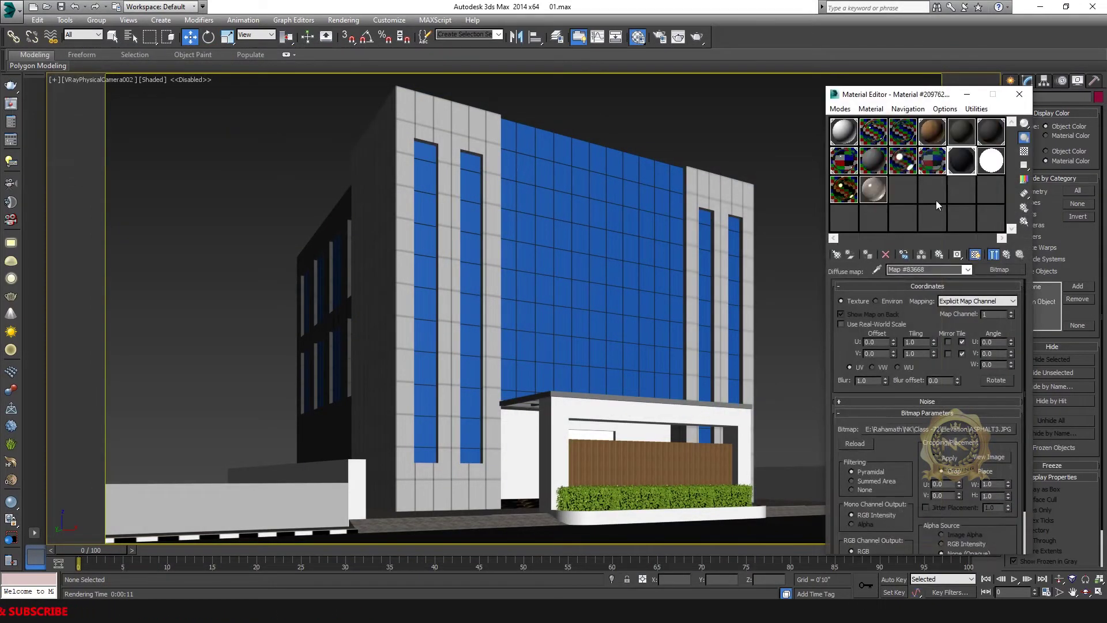
pyautogui.click(886, 165)
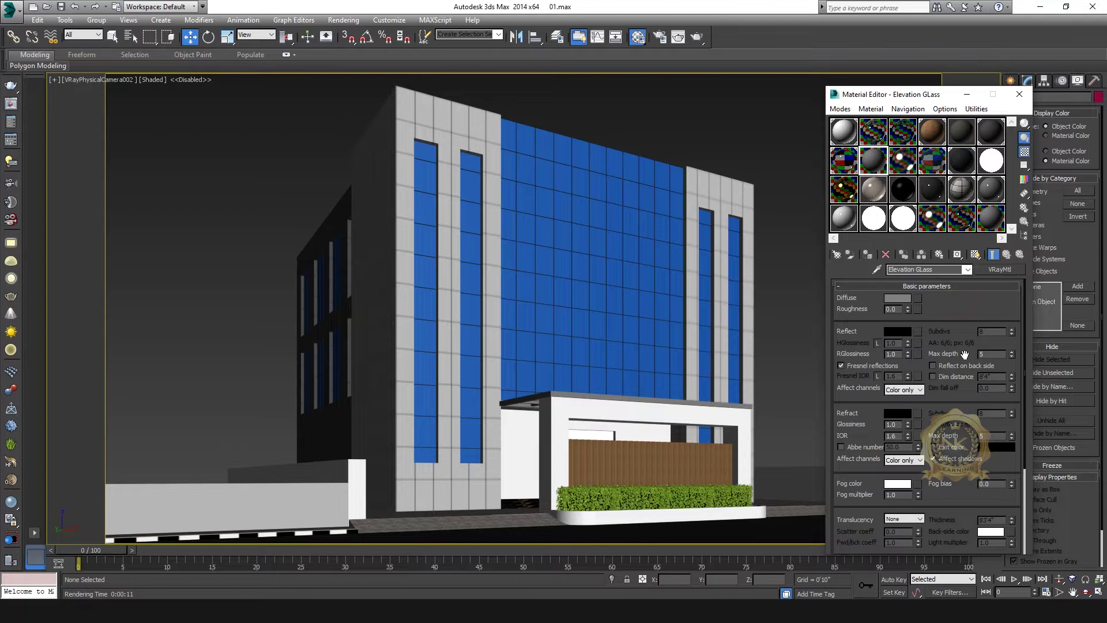
pyautogui.click(898, 299)
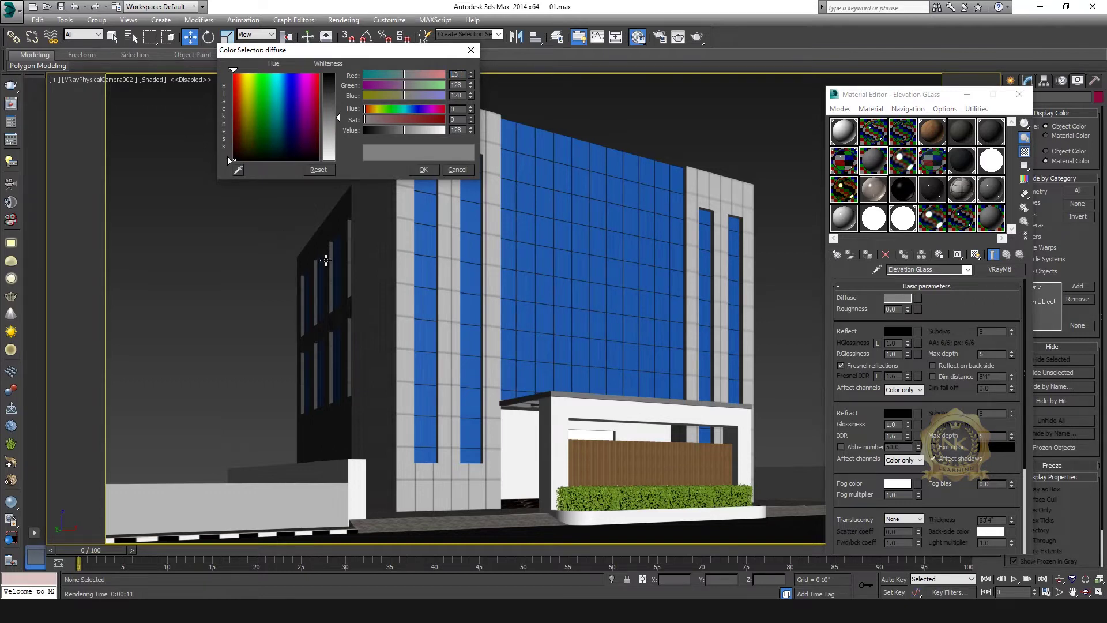
pyautogui.press('Tab')
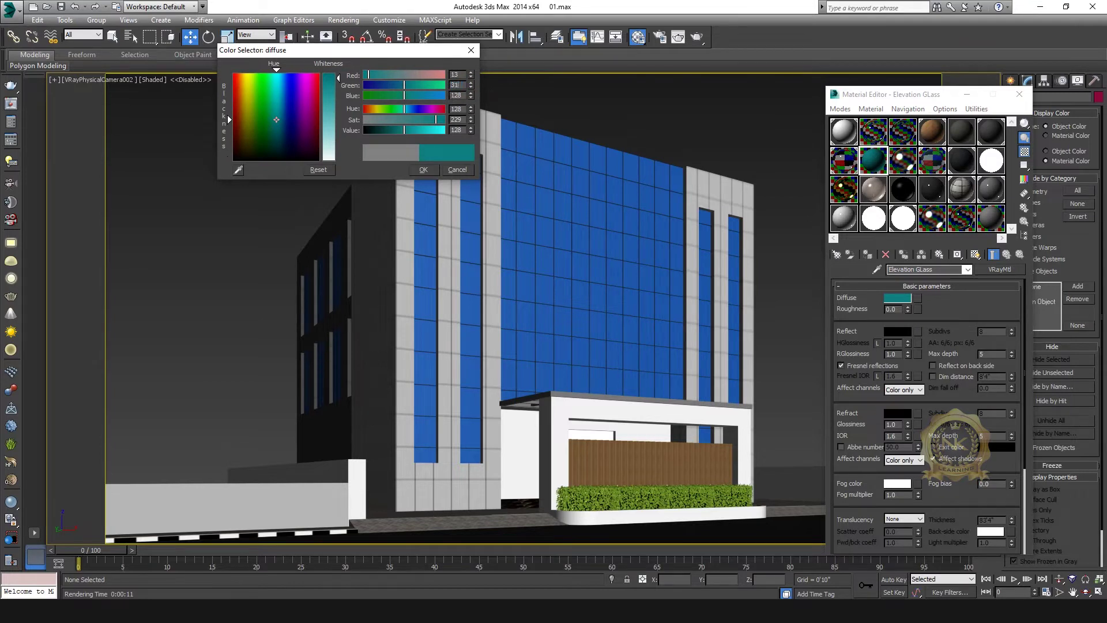
pyautogui.click(460, 95)
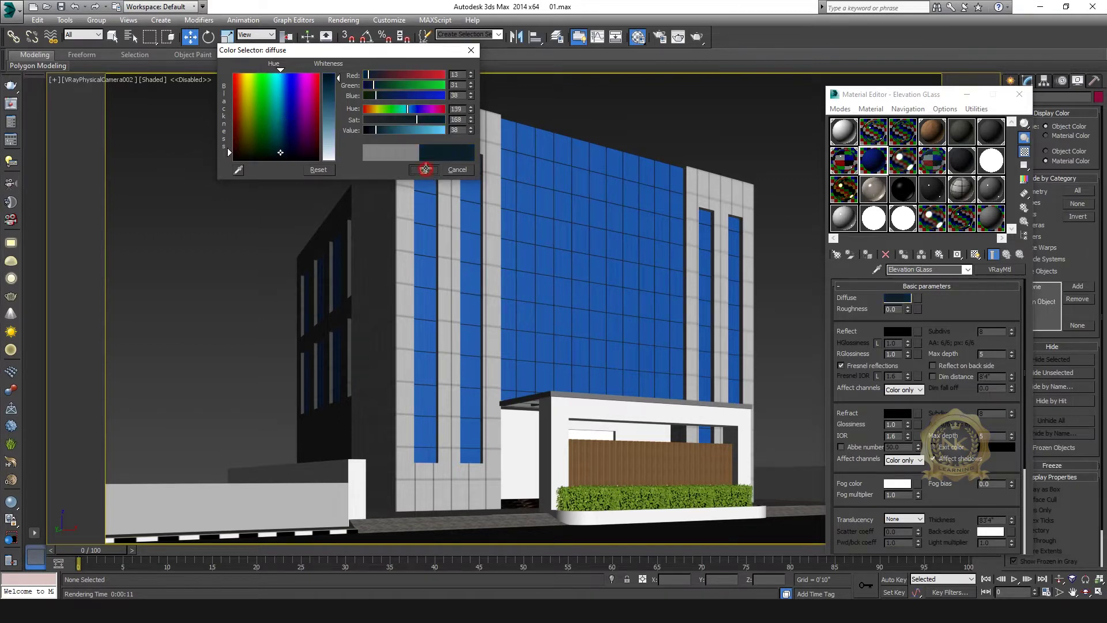
pyautogui.click(430, 173)
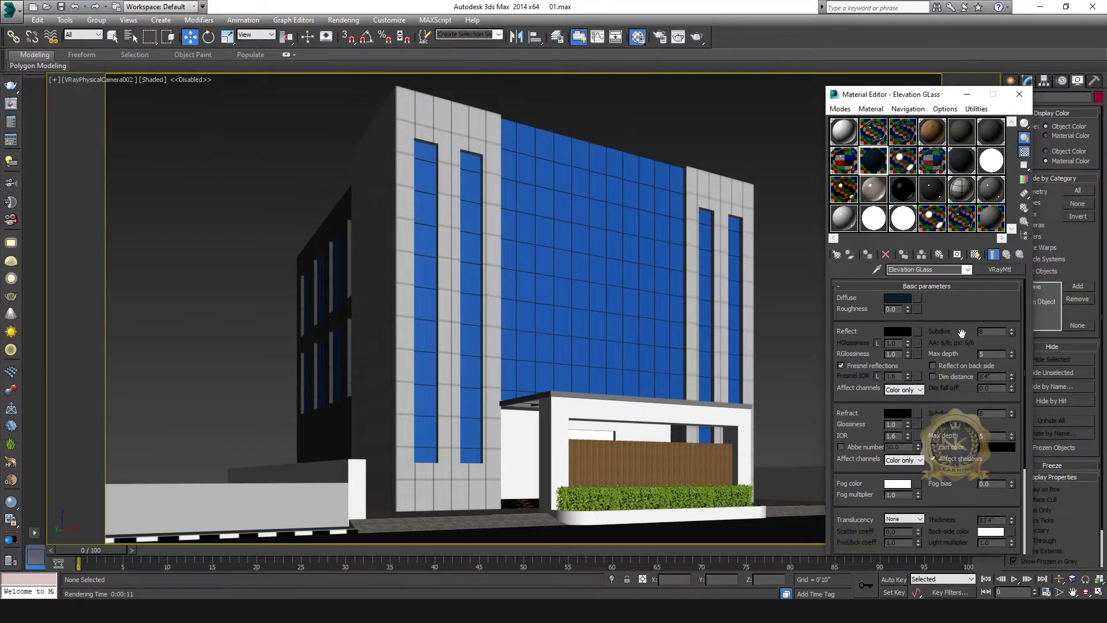
# - Load Back fy.jpg as a bitmap in the reflection map of the Elevation GLass material and return to the material's basic parameters
pyautogui.moveTo(909, 96); pyautogui.dragTo(840, 76)
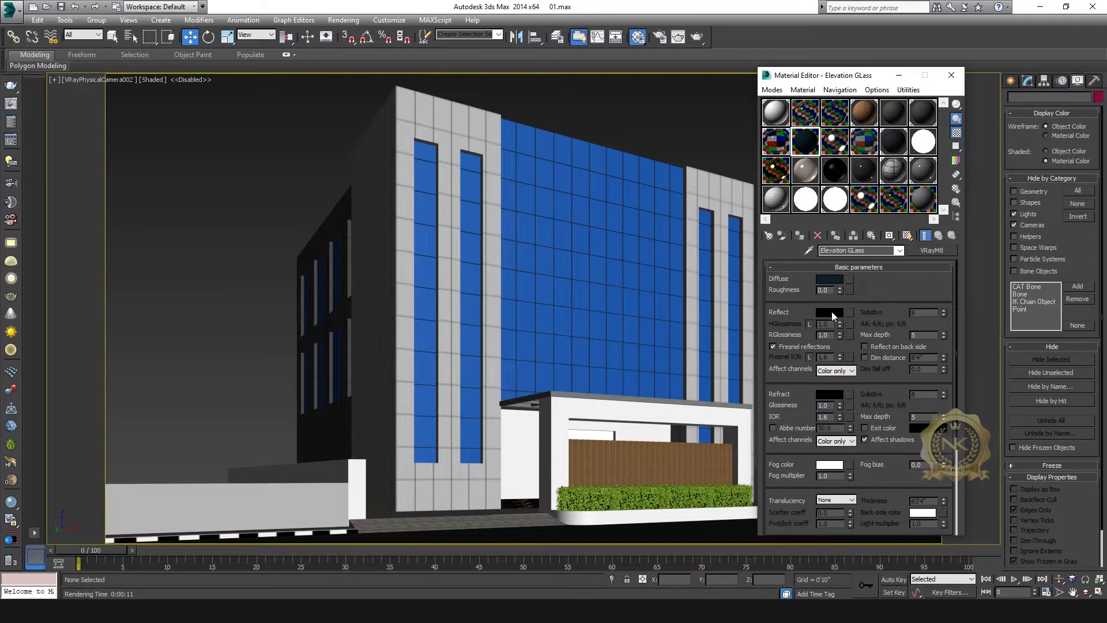
pyautogui.click(850, 312)
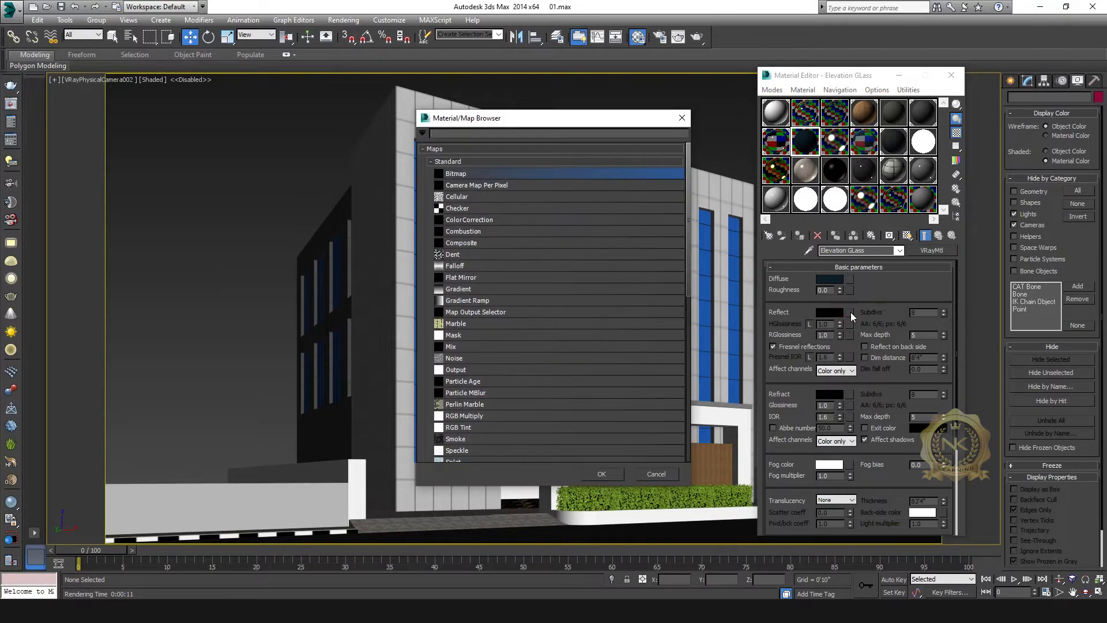
pyautogui.doubleClick(454, 173)
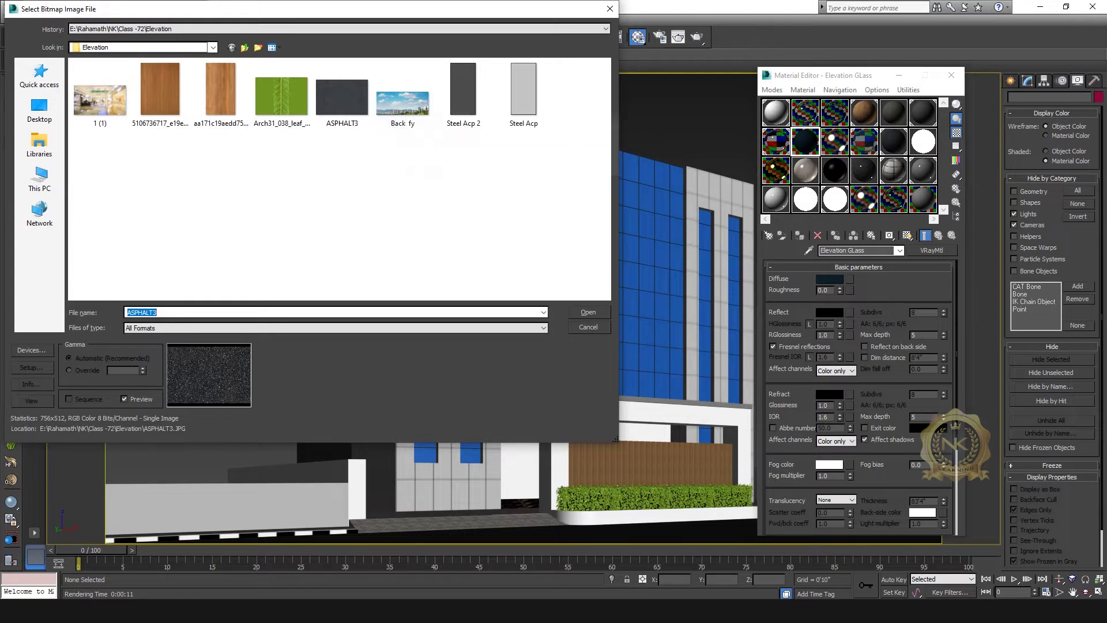
pyautogui.hotkey('alt', 'Tab')
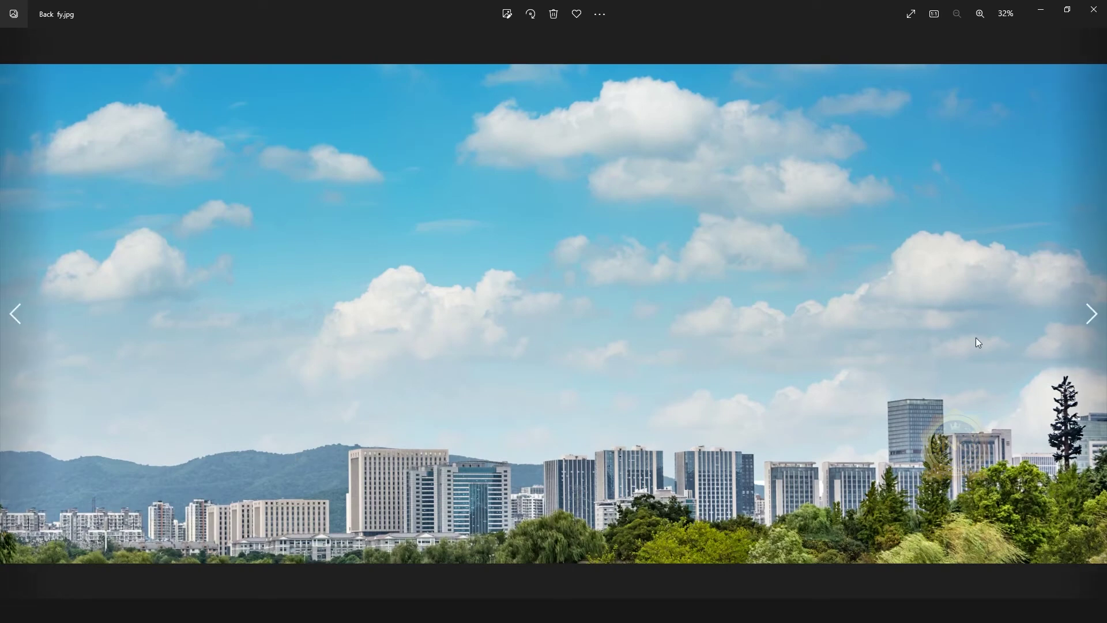
pyautogui.click(1093, 16)
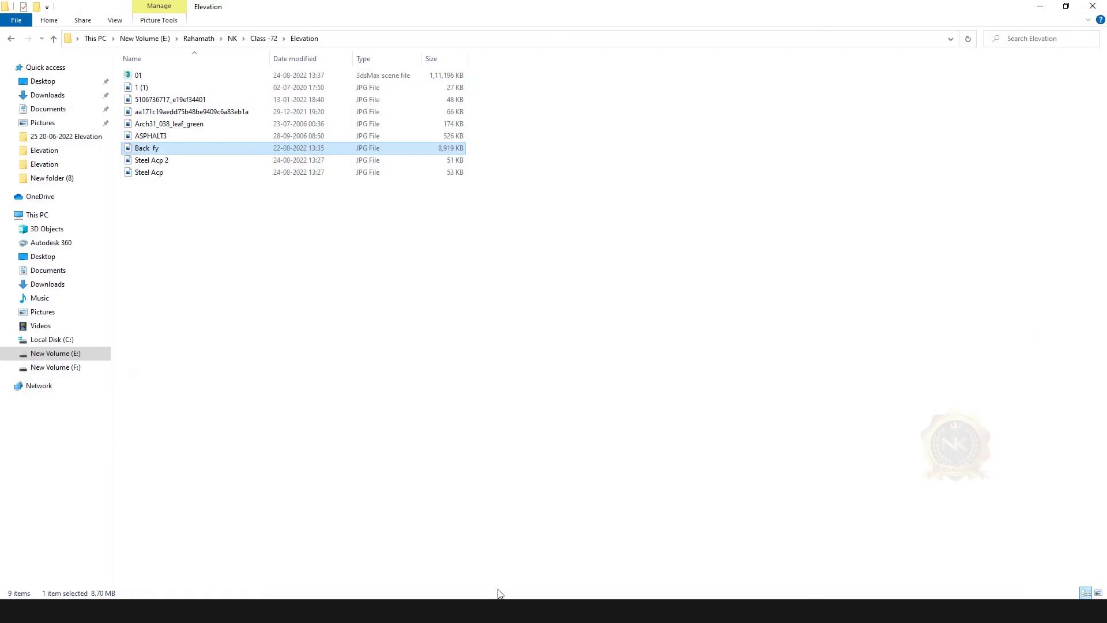
pyautogui.click(498, 594)
pyautogui.click(402, 95)
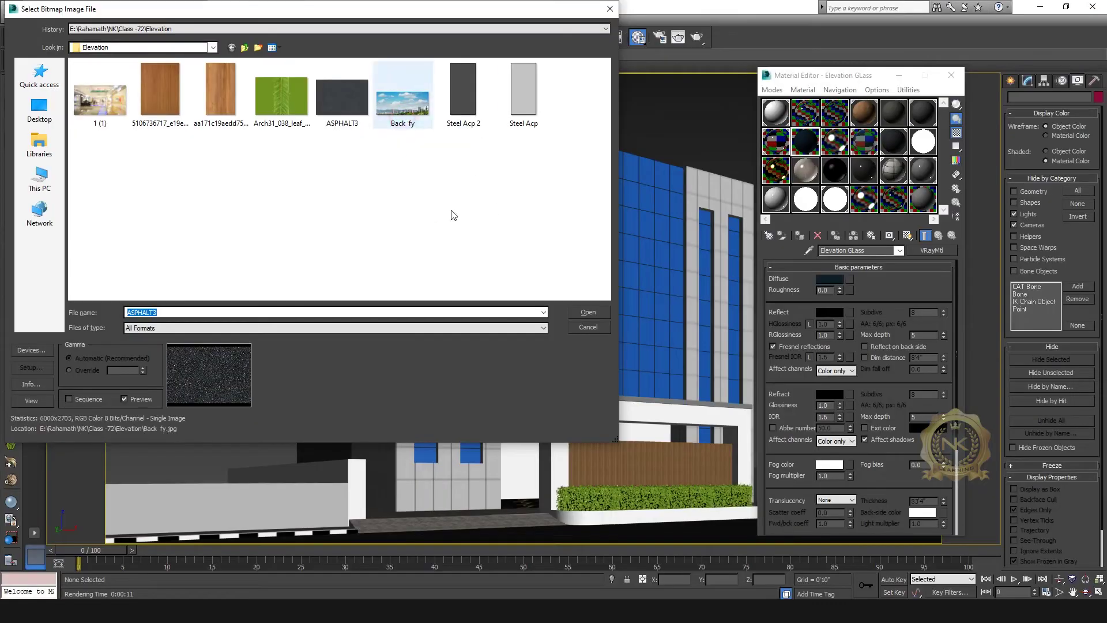
pyautogui.click(594, 310)
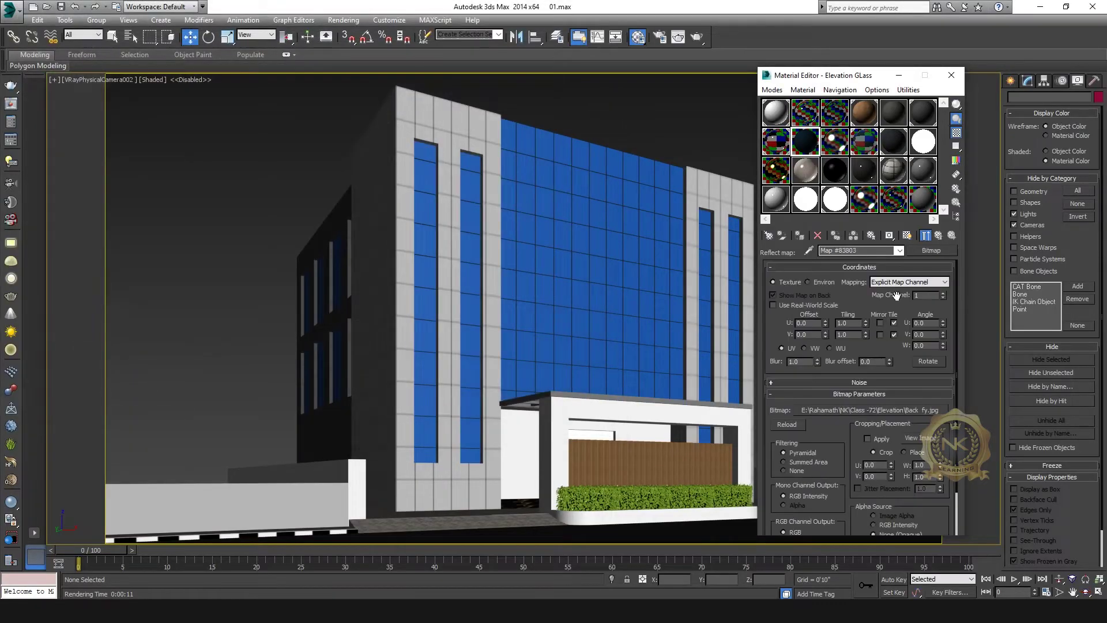
pyautogui.click(899, 250)
pyautogui.click(900, 250)
pyautogui.click(907, 234)
pyautogui.click(899, 251)
pyautogui.click(890, 264)
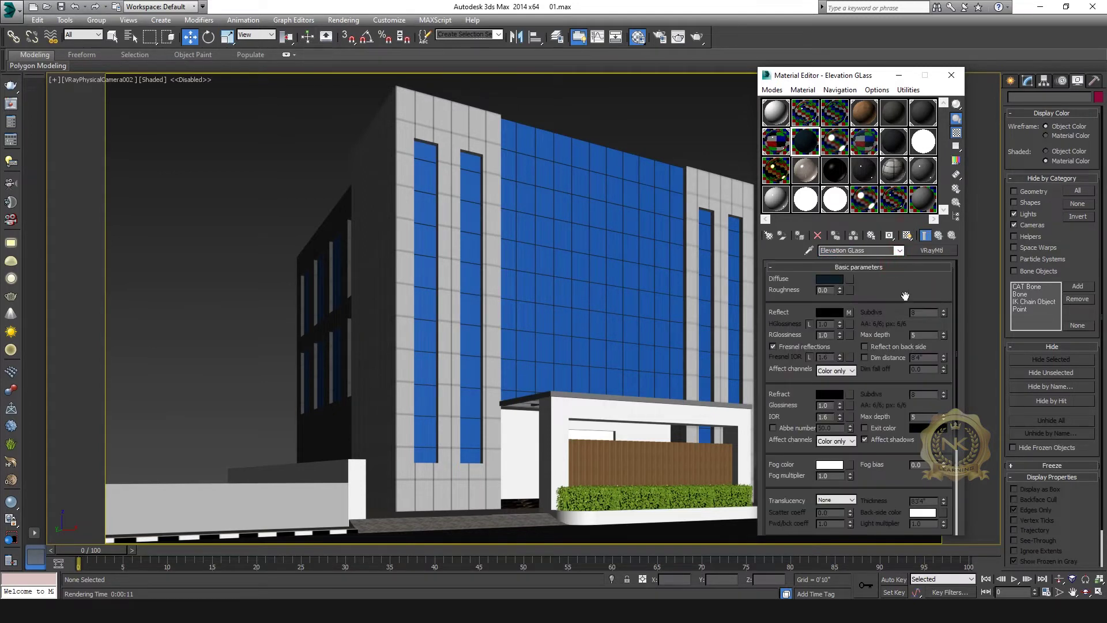
# - Set the refraction colour value of the Elevation GLass material to 50 and turn off Fresnel reflections
pyautogui.click(829, 394)
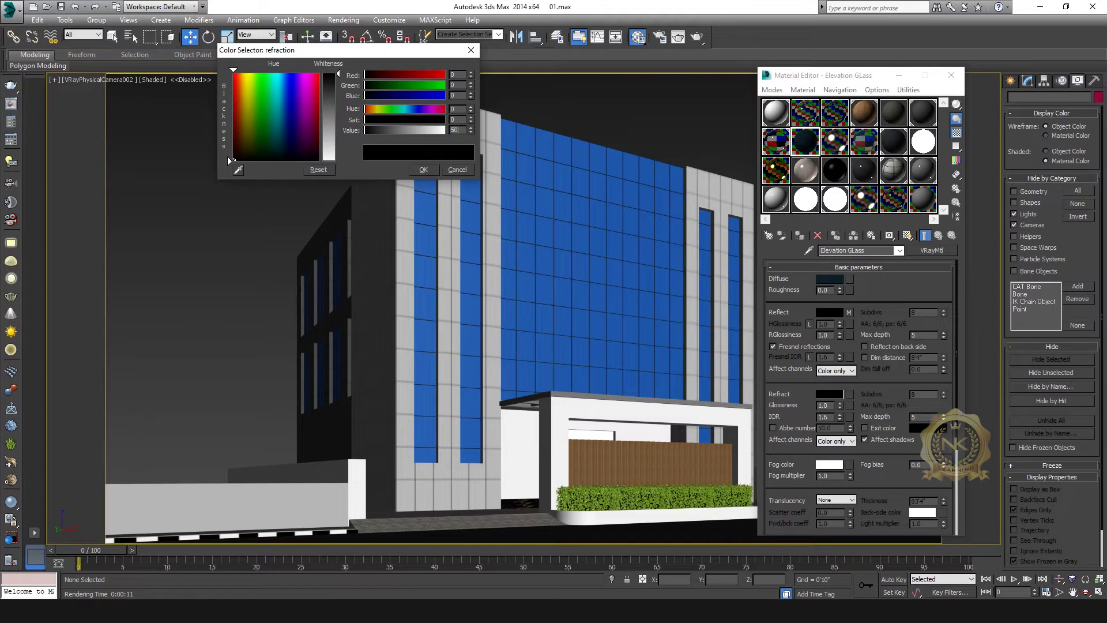
pyautogui.press('Return')
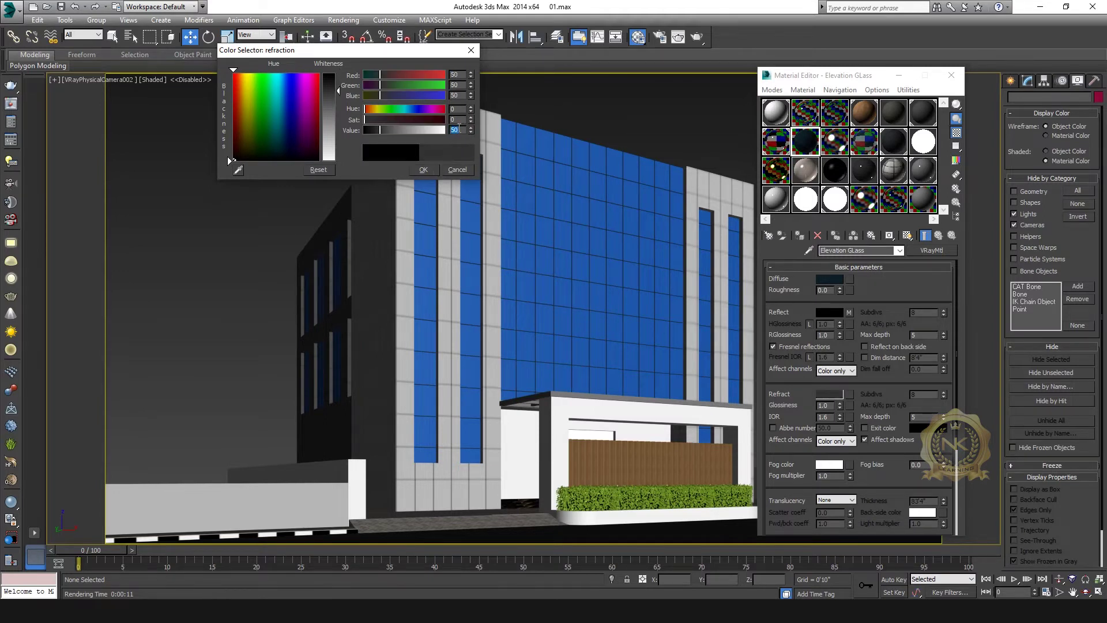
pyautogui.click(423, 171)
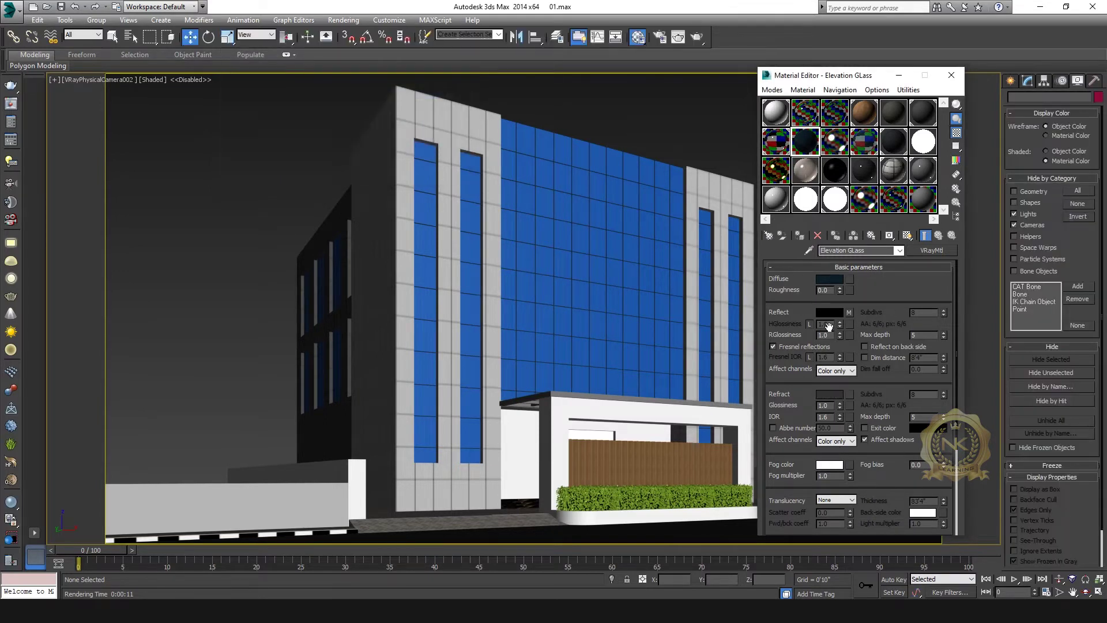
pyautogui.click(773, 346)
pyautogui.doubleClick(811, 150)
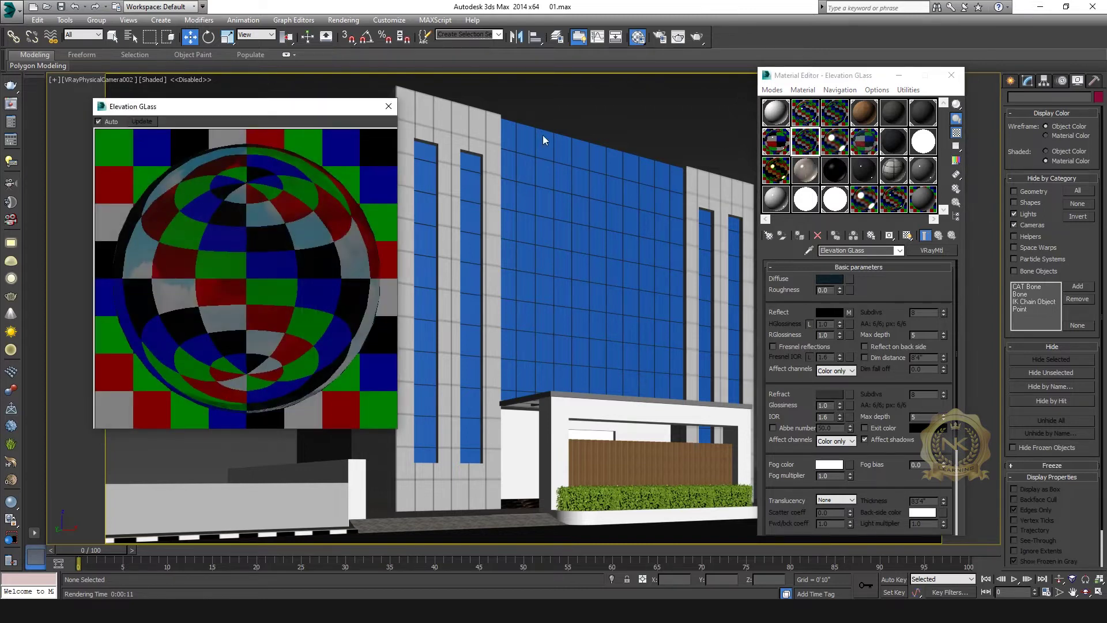
pyautogui.click(395, 110)
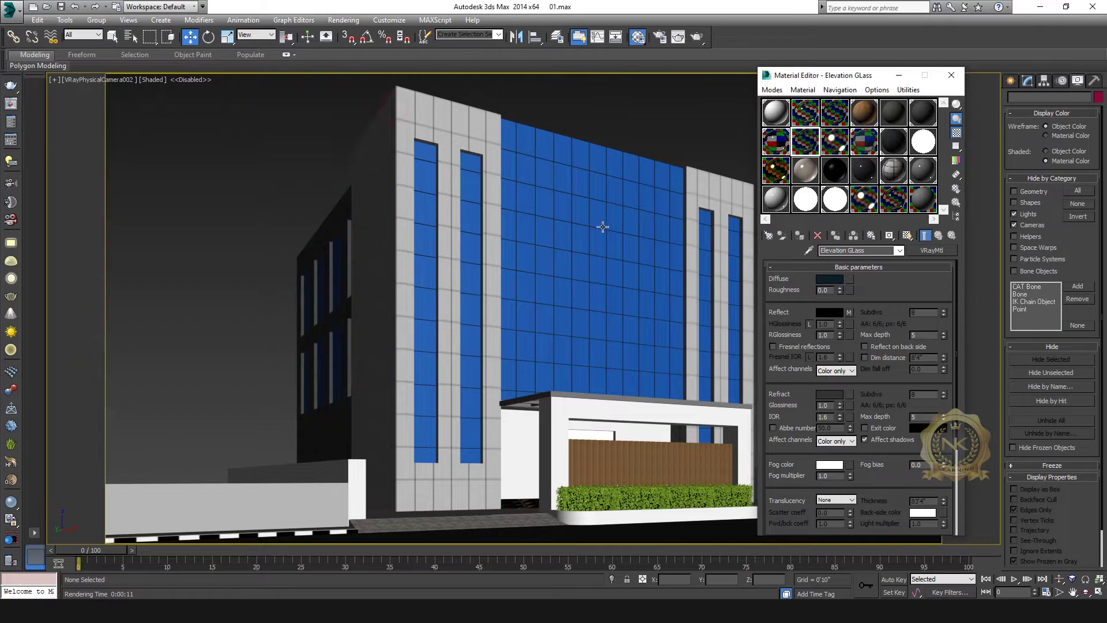
# - Assign the Elevation GLass material to the large central glass panel and the four narrow glass strips on the front facade
pyautogui.click(613, 218)
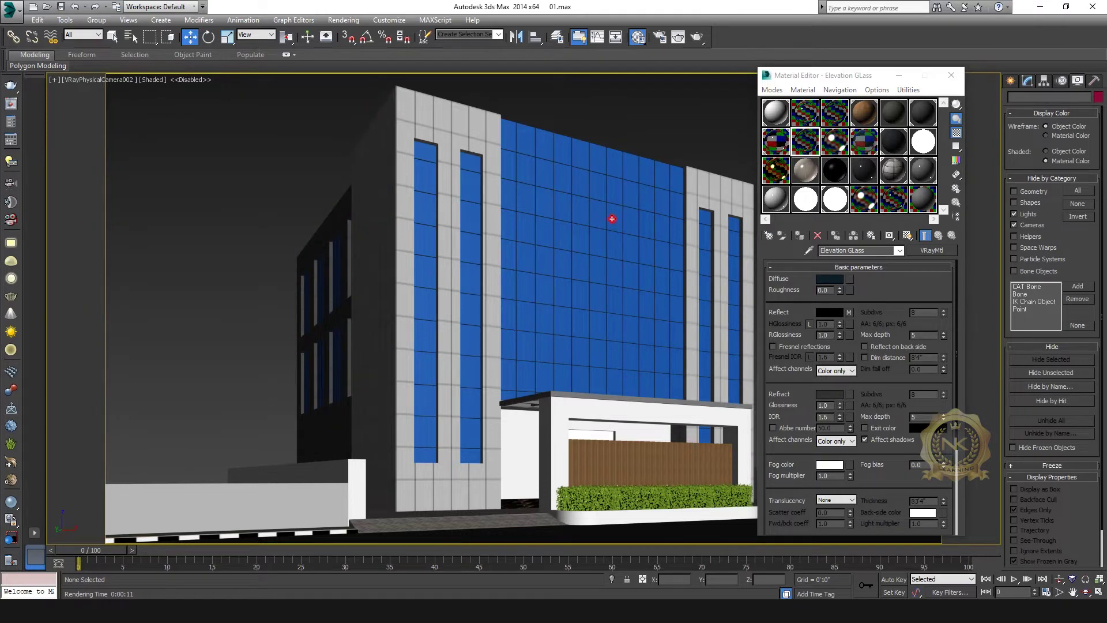
pyautogui.keyDown('ctrl'); pyautogui.click(703, 237); pyautogui.keyUp('ctrl')
pyautogui.keyDown('ctrl'); pyautogui.click(734, 247); pyautogui.keyUp('ctrl')
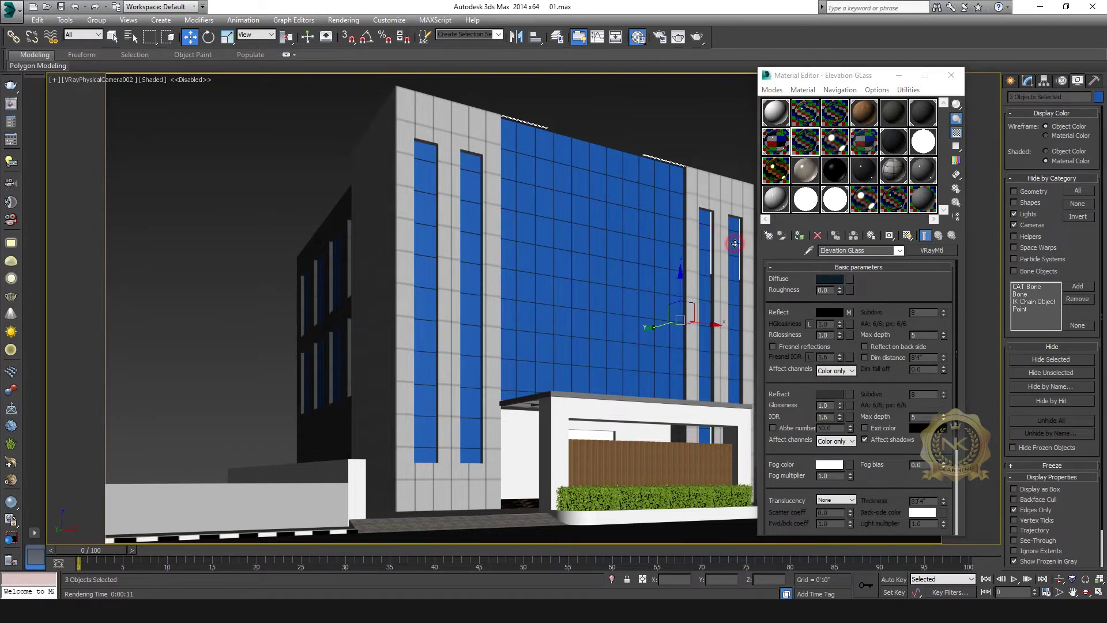
pyautogui.keyDown('ctrl'); pyautogui.click(420, 178); pyautogui.keyUp('ctrl')
pyautogui.keyDown('ctrl'); pyautogui.click(471, 188); pyautogui.keyUp('ctrl')
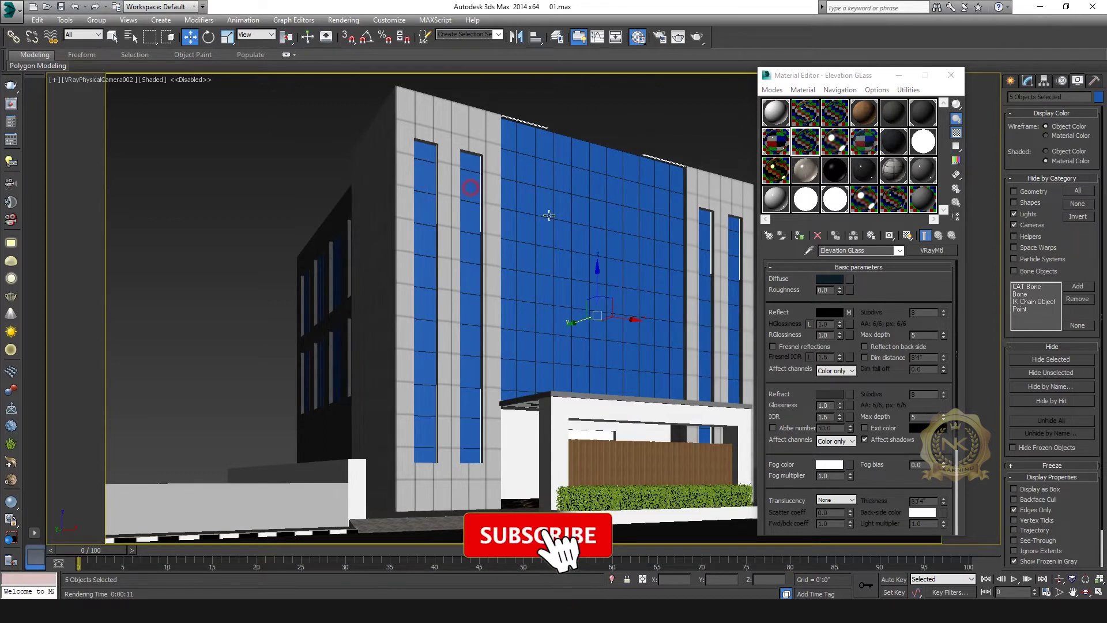
pyautogui.click(799, 236)
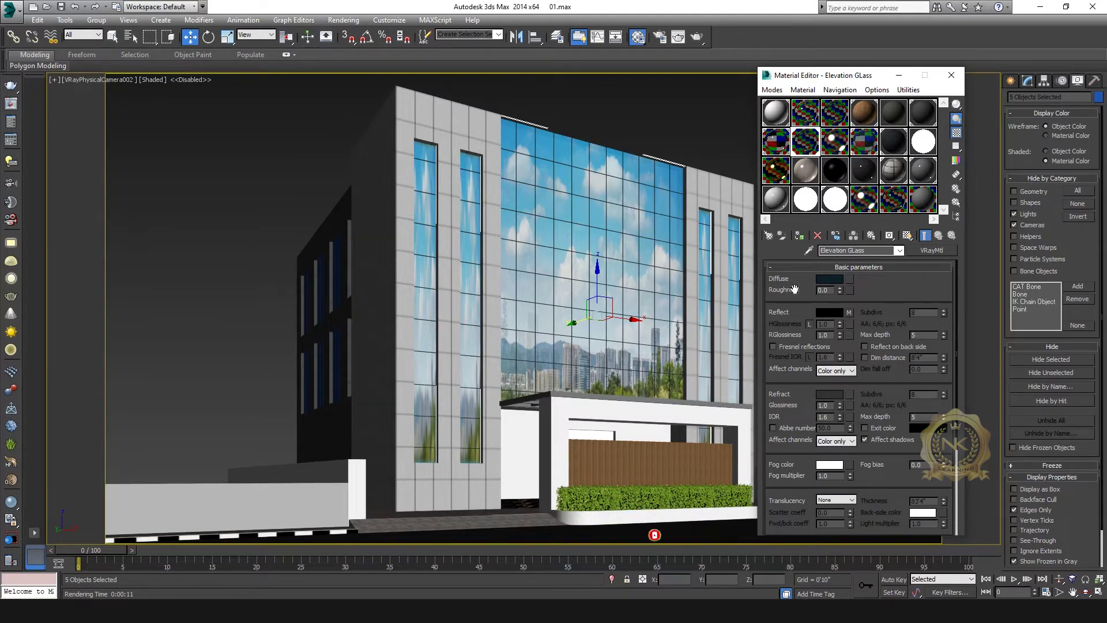
# - Switch the glass panels' viewport display to the plain material and back to the reflection bitmap
pyautogui.click(908, 236)
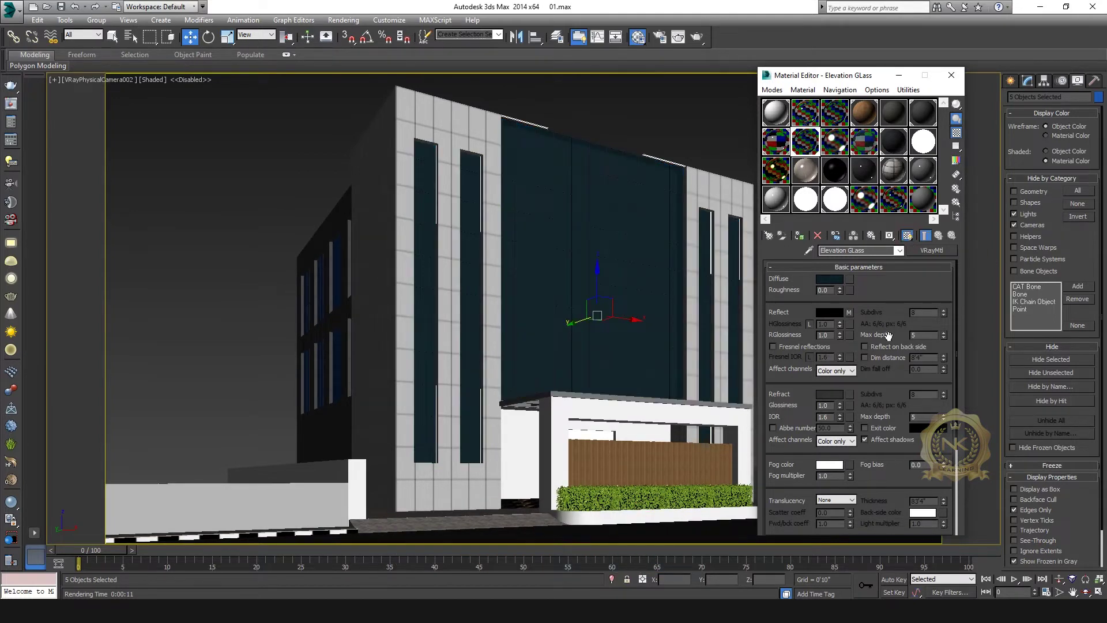
pyautogui.click(853, 313)
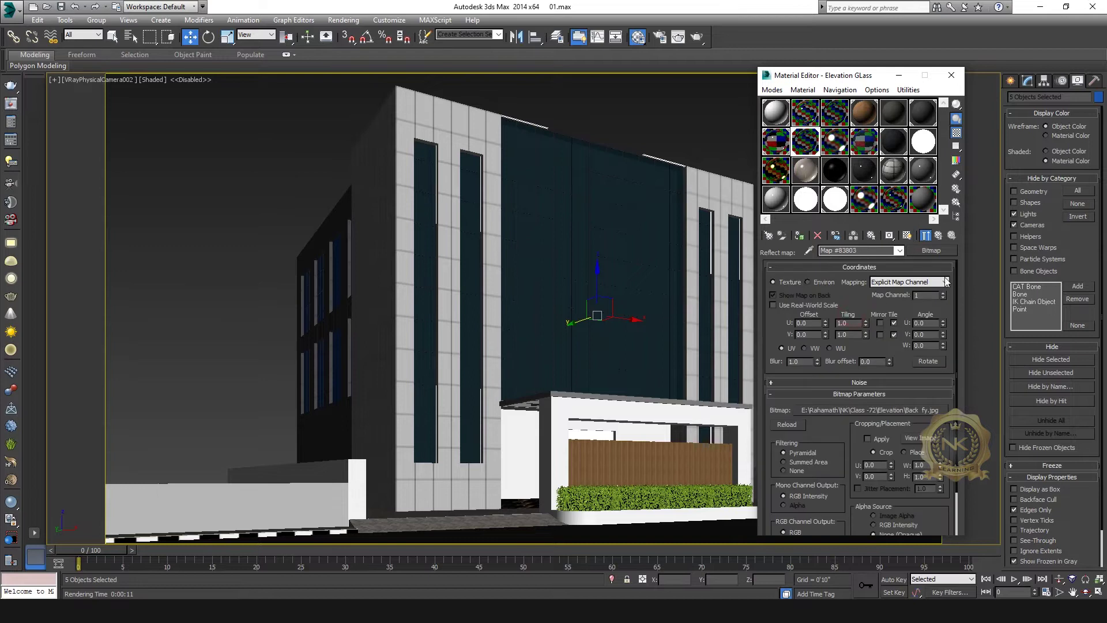
pyautogui.click(899, 252)
pyautogui.click(841, 260)
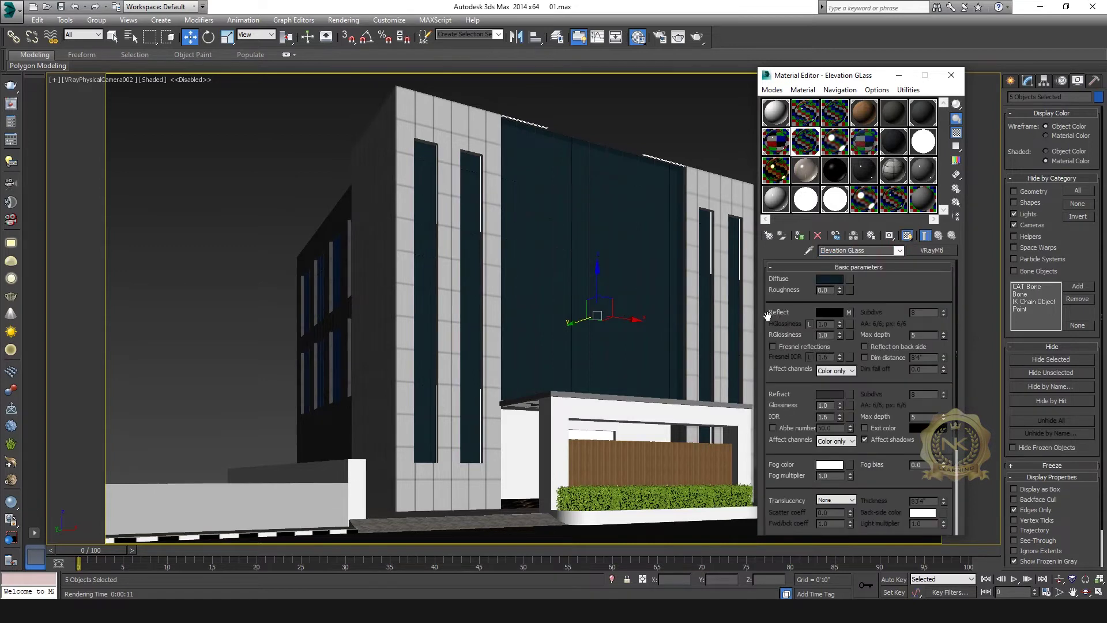
pyautogui.click(849, 312)
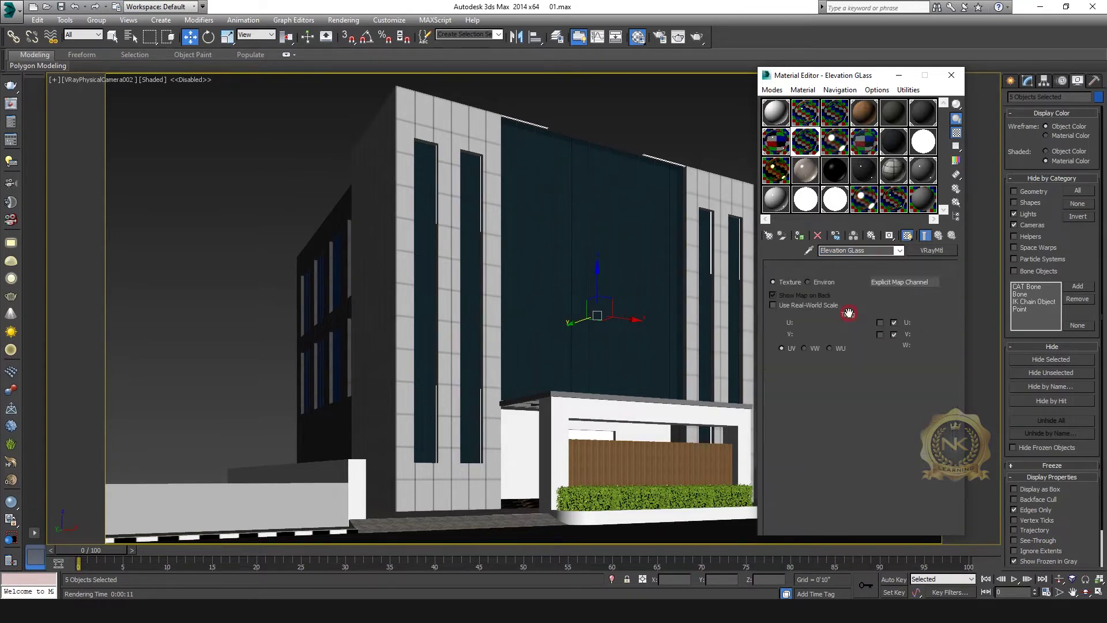
pyautogui.click(908, 236)
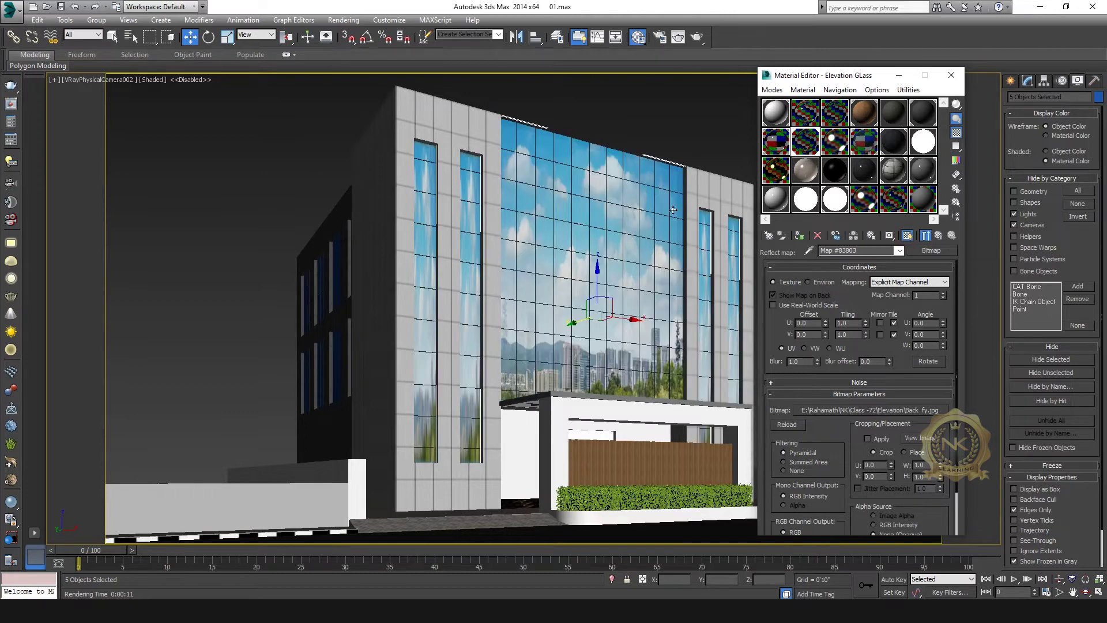
# - Add a UVW Map modifier to the five selected front glass objects and set its mapping type to Box
pyautogui.click(952, 75)
pyautogui.click(1028, 82)
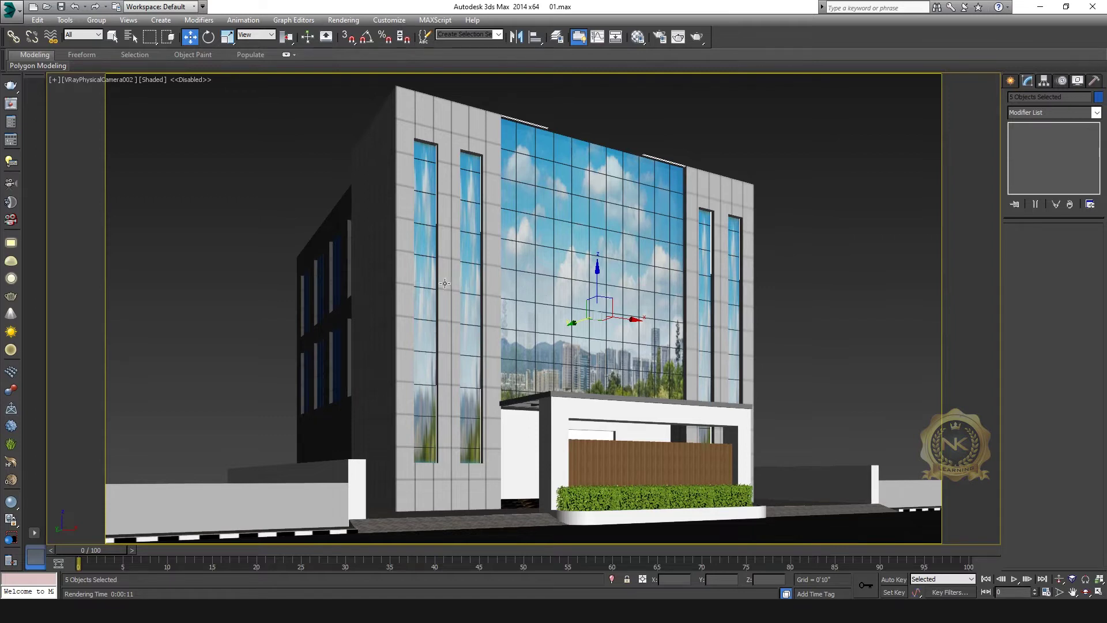
pyautogui.click(1096, 112)
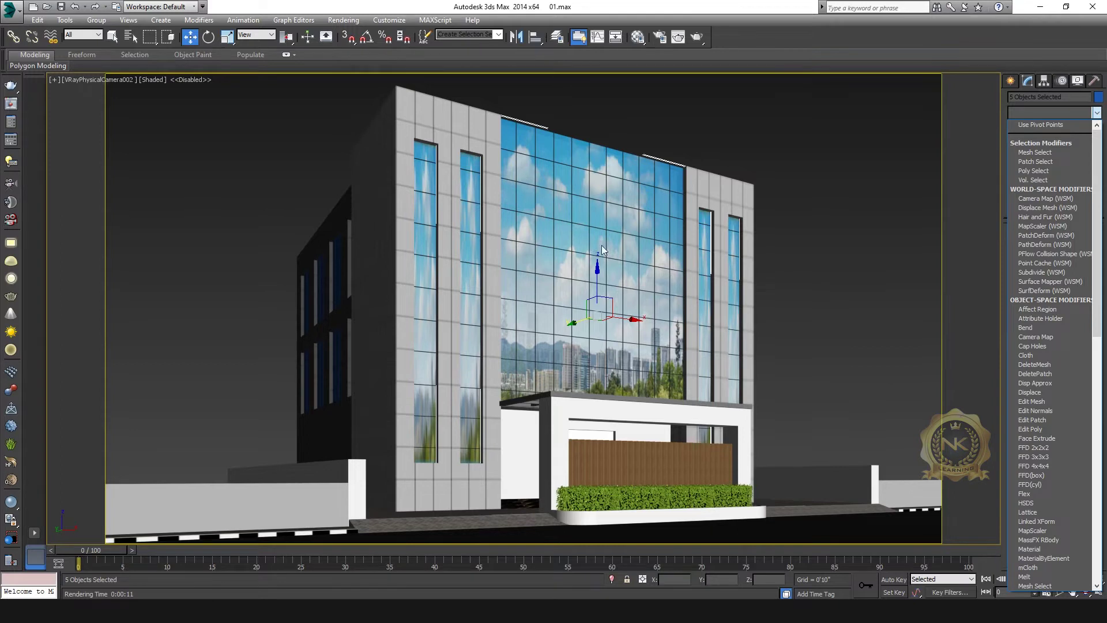
pyautogui.press('c')
pyautogui.press('u')
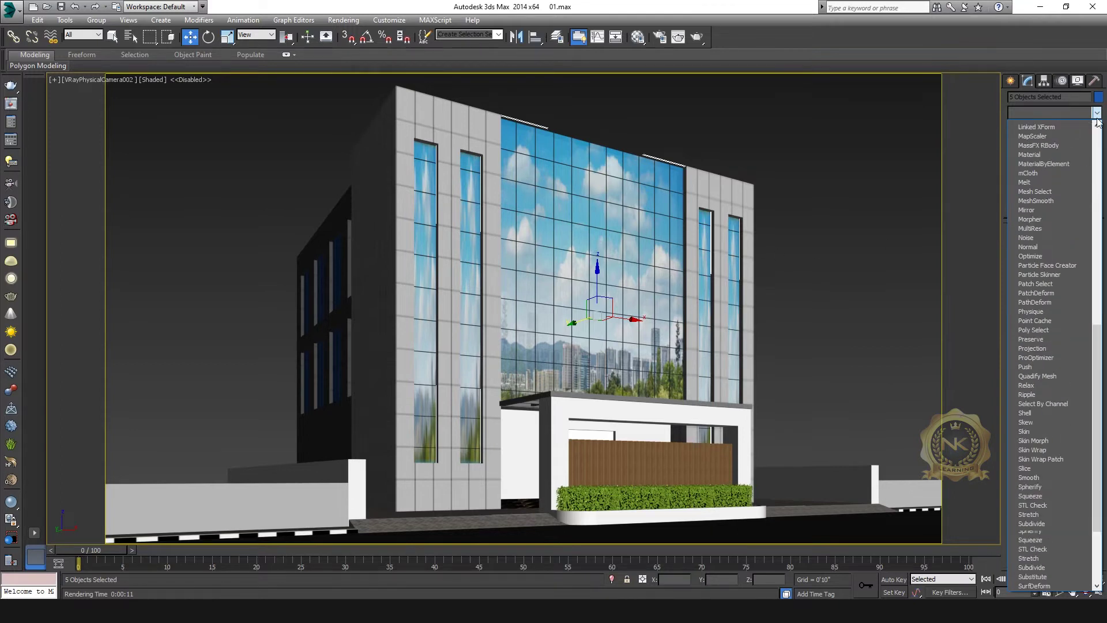
pyautogui.click(1035, 485)
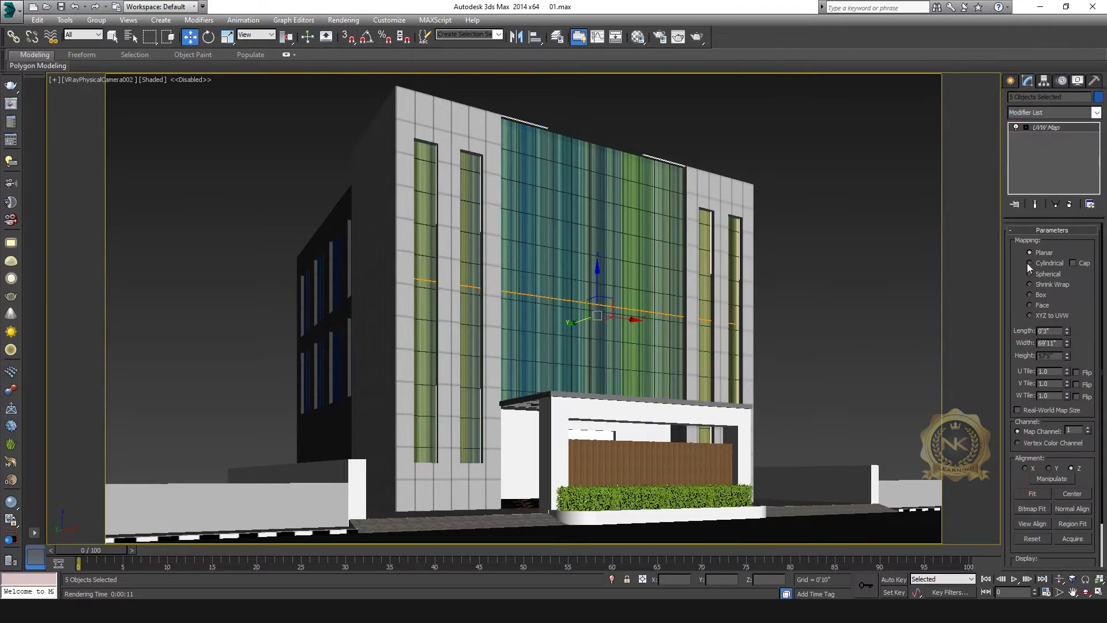
pyautogui.click(1031, 295)
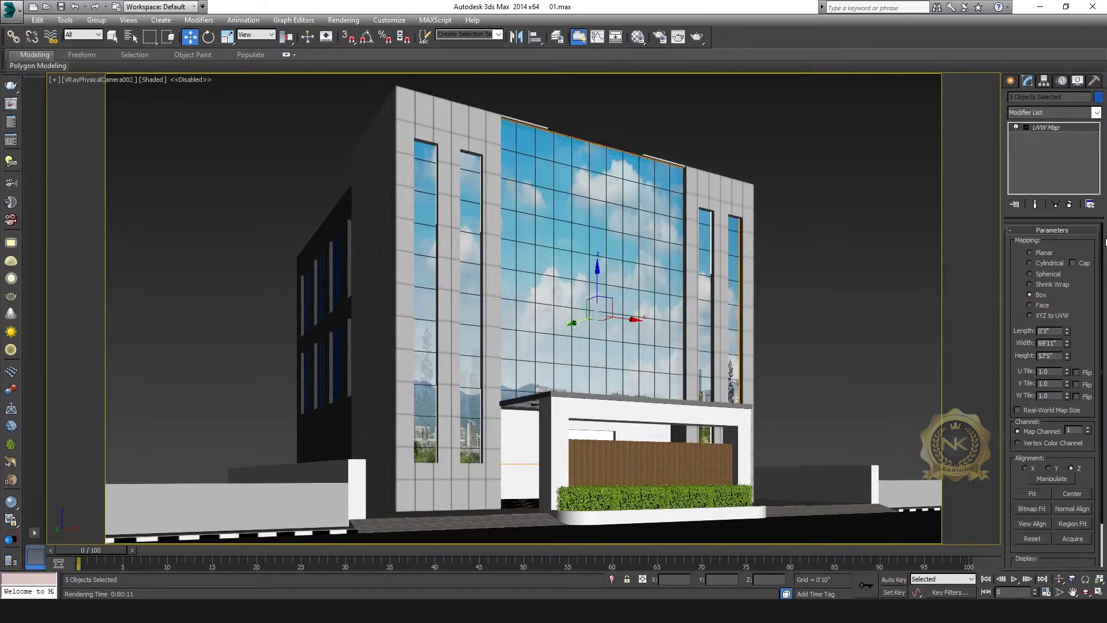
# - Set the UVW Map gizmo's height to 71'10" and width to 86'0", and raise it to bring the city skyline higher on the glass
pyautogui.click(1027, 127)
pyautogui.click(1046, 137)
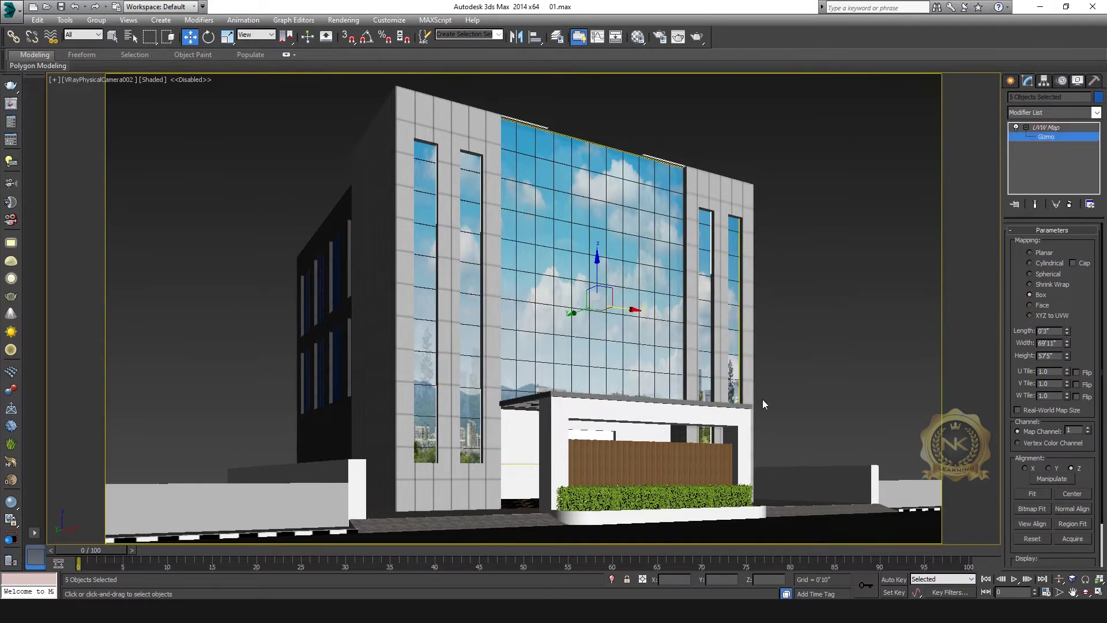
pyautogui.moveTo(598, 266); pyautogui.dragTo(606, 247)
pyautogui.hotkey('ctrl', 'z')
pyautogui.moveTo(1068, 355); pyautogui.dragTo(1068, 340)
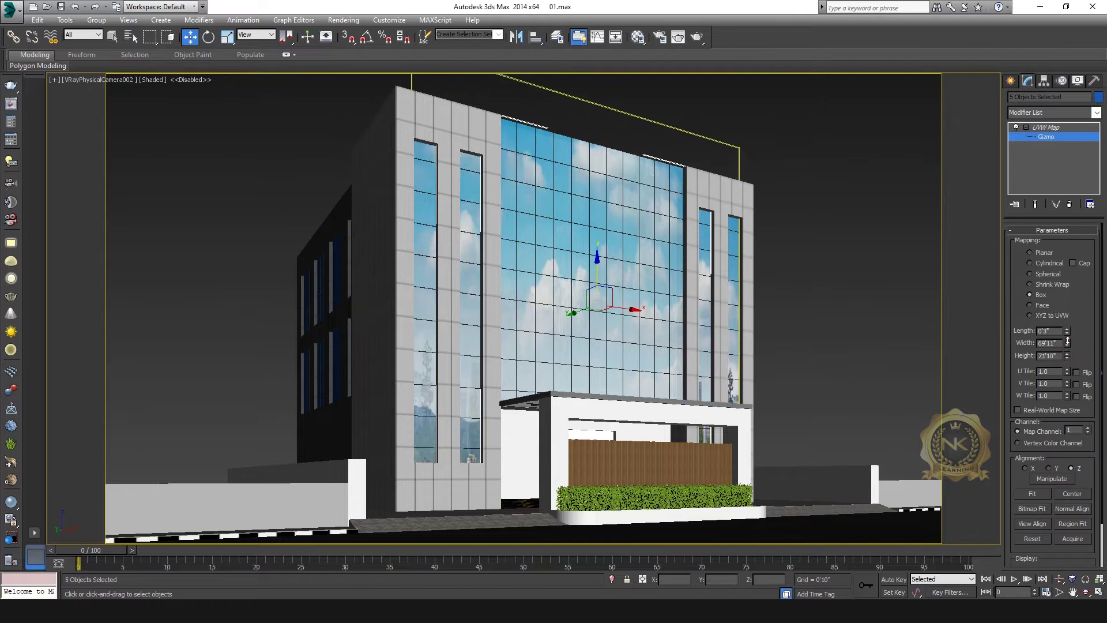
pyautogui.moveTo(596, 267); pyautogui.dragTo(596, 237)
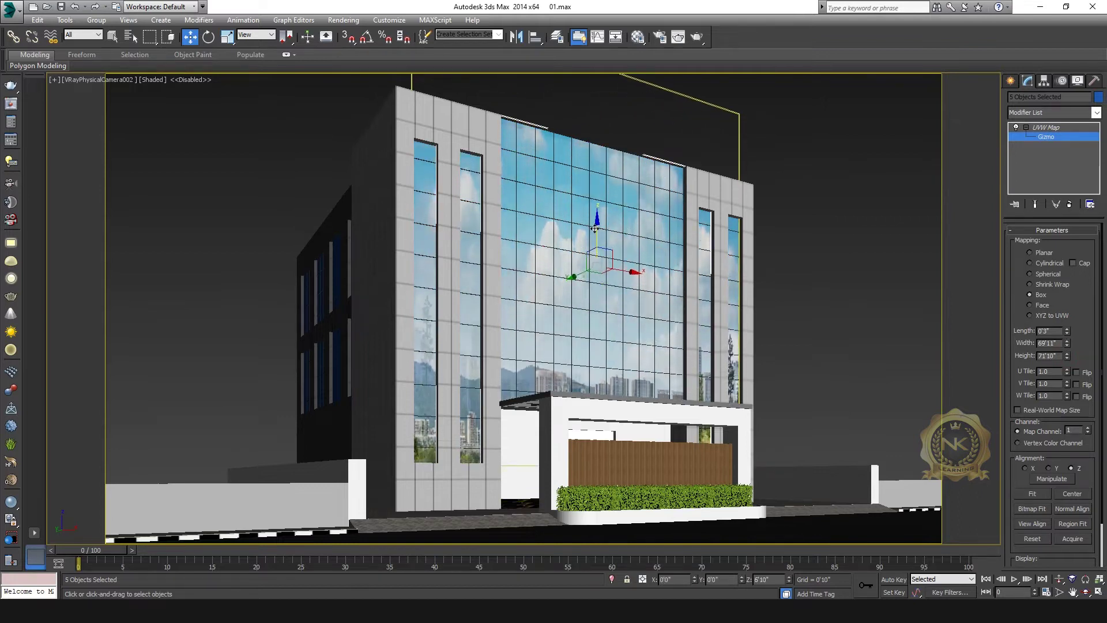
pyautogui.moveTo(595, 229); pyautogui.dragTo(608, 254)
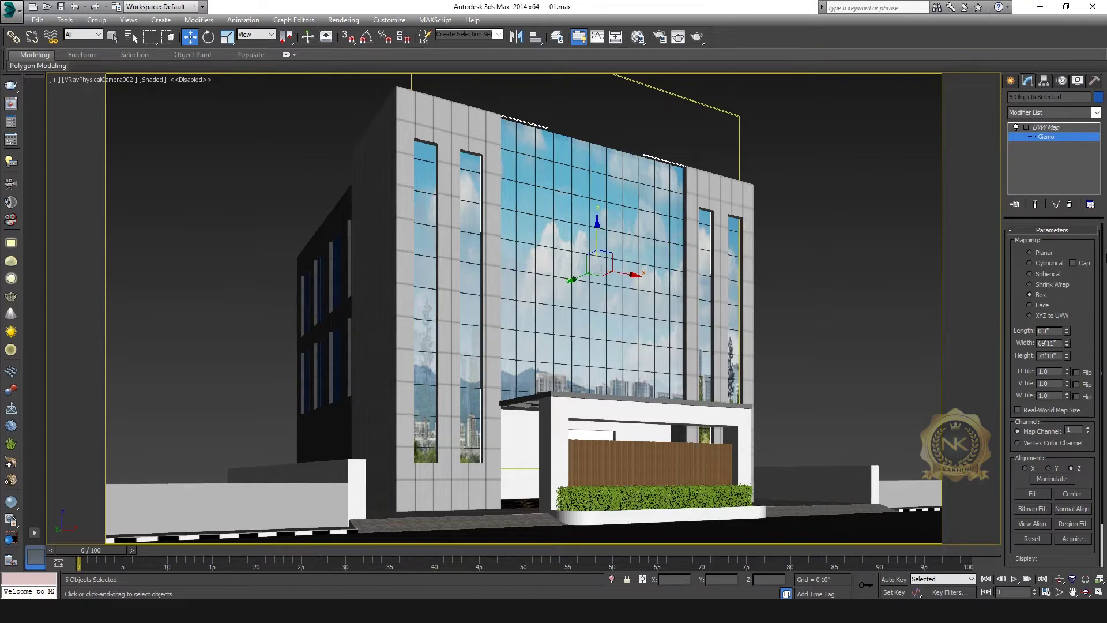
pyautogui.moveTo(1067, 340); pyautogui.dragTo(1064, 327)
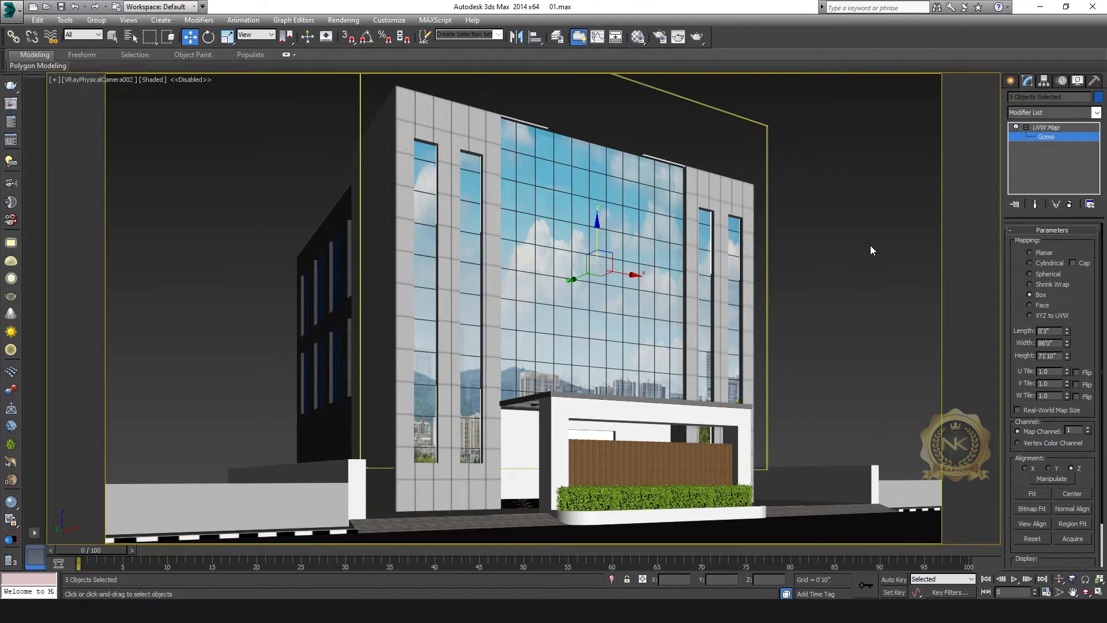
# - Assign the Elevation GLass material with its reflection bitmap to the glass box behind the eight windows on the building's left side wall
pyautogui.press('p')
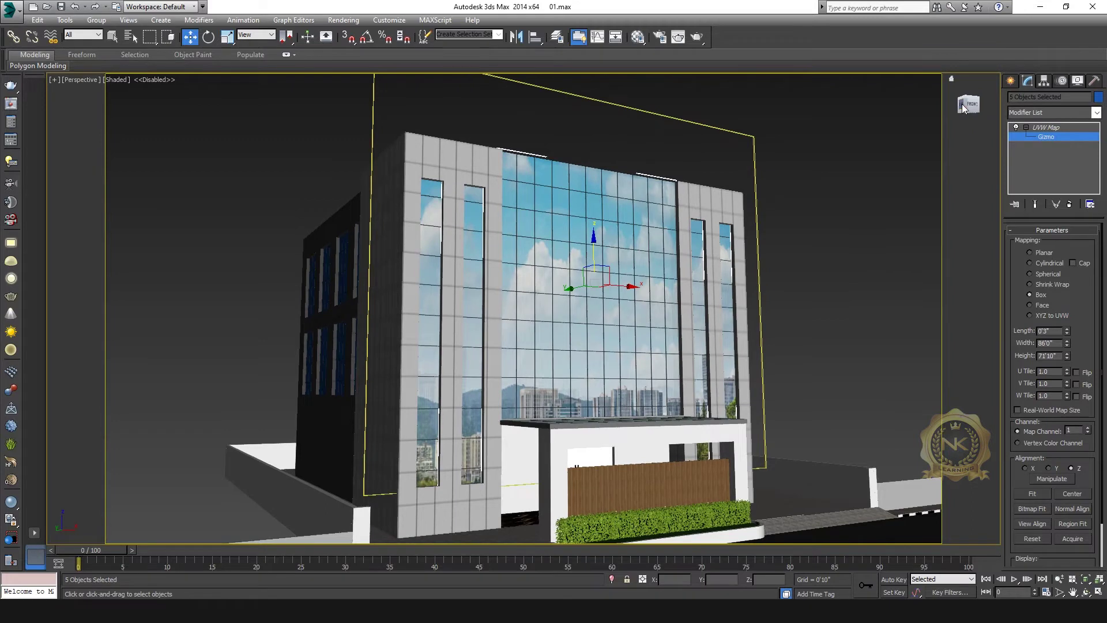
pyautogui.click(963, 104)
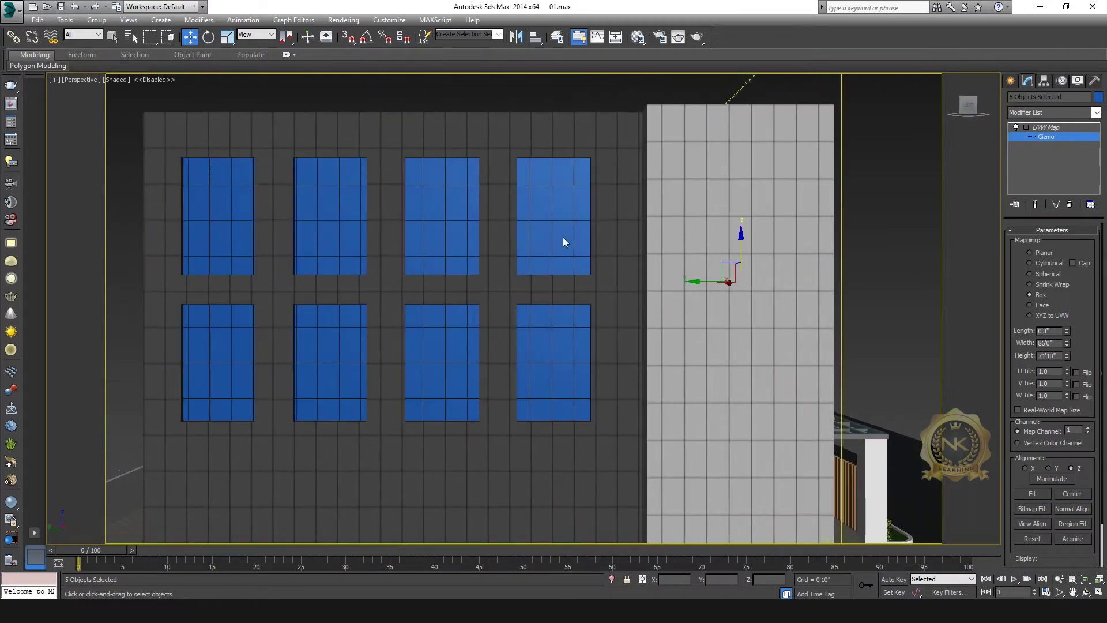
pyautogui.click(1045, 128)
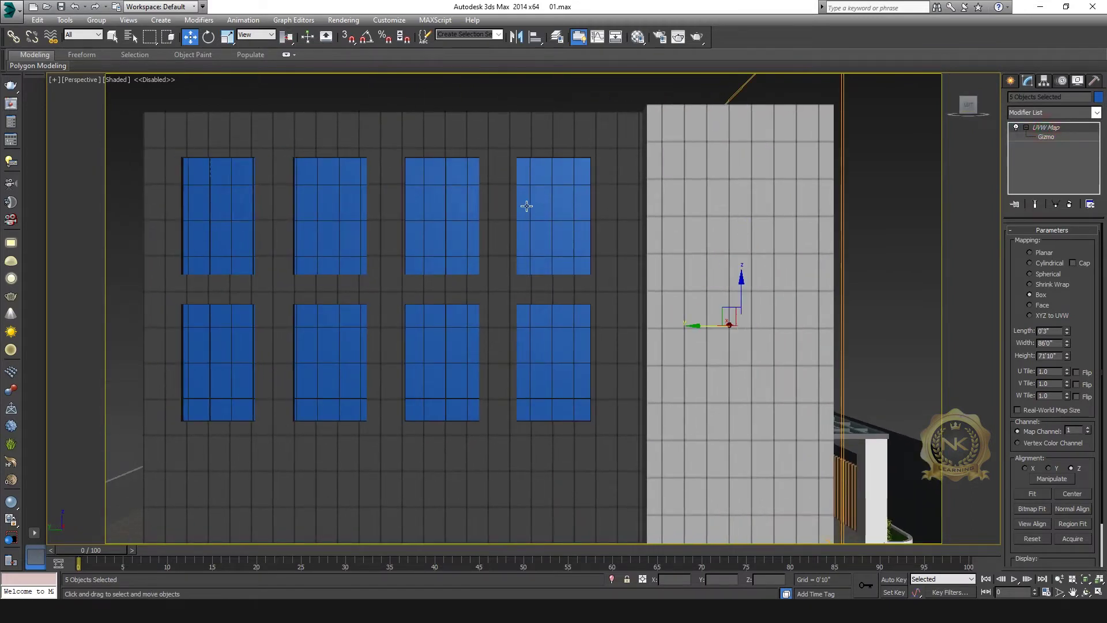
pyautogui.click(564, 202)
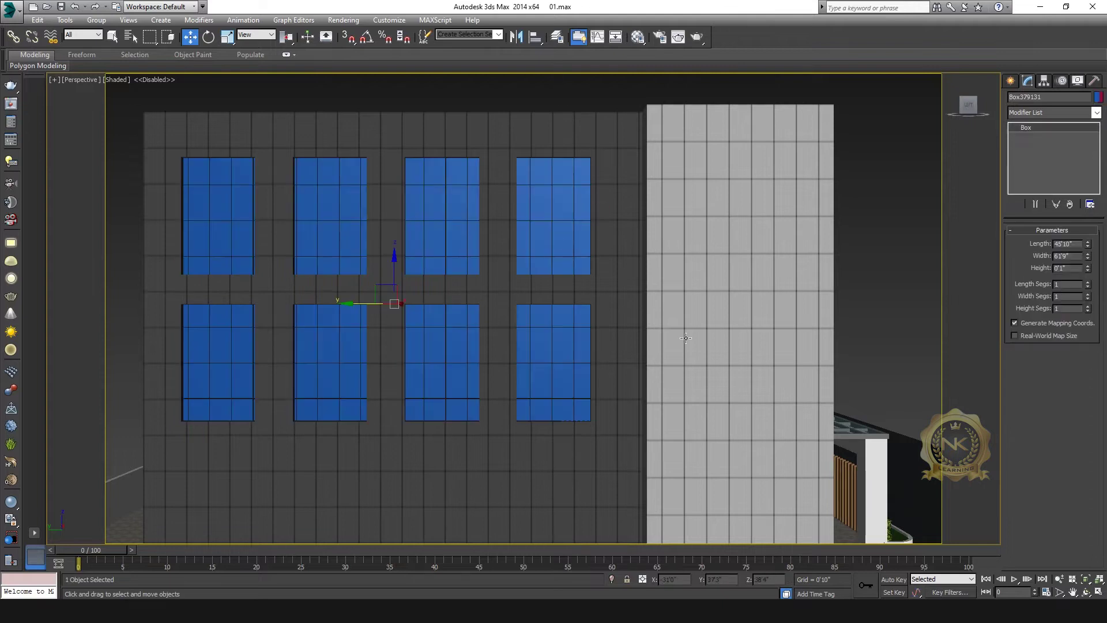
pyautogui.press('m')
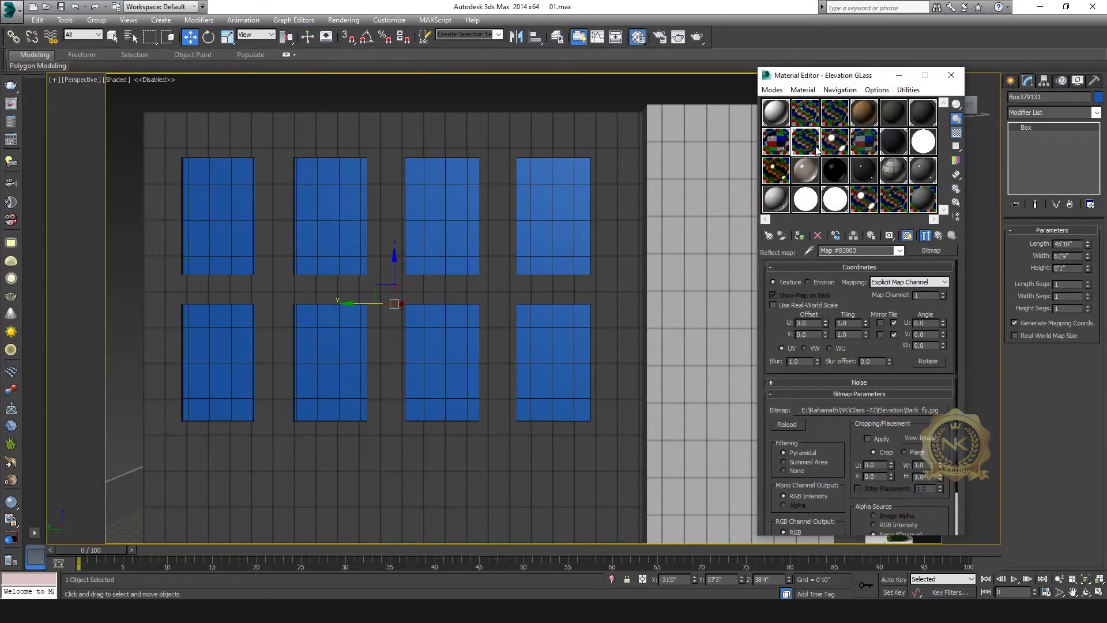
pyautogui.click(801, 236)
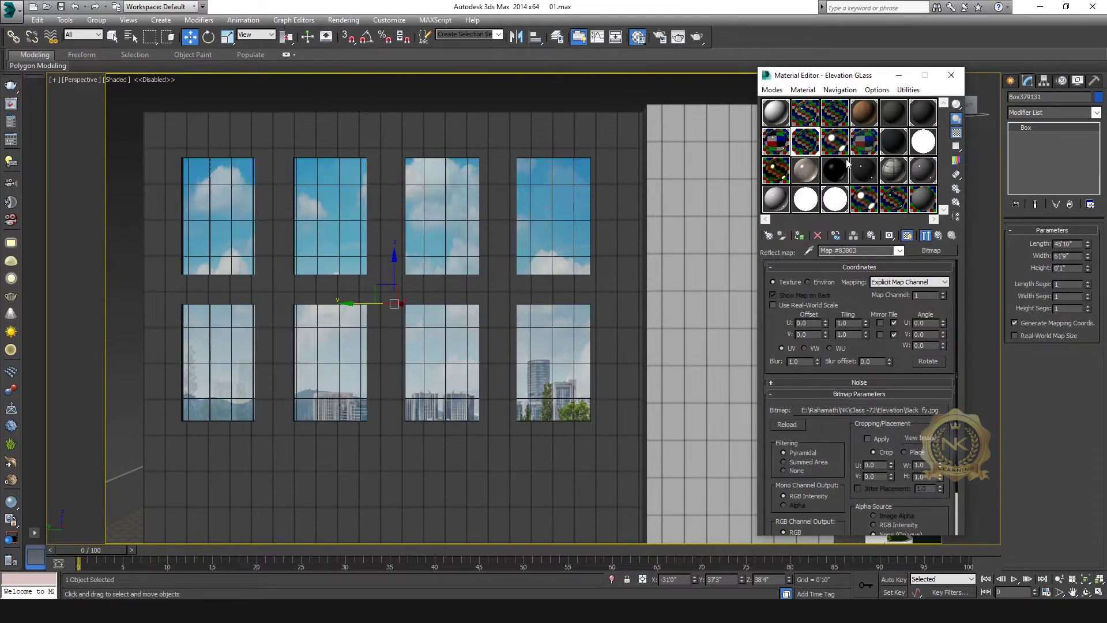
pyautogui.click(952, 76)
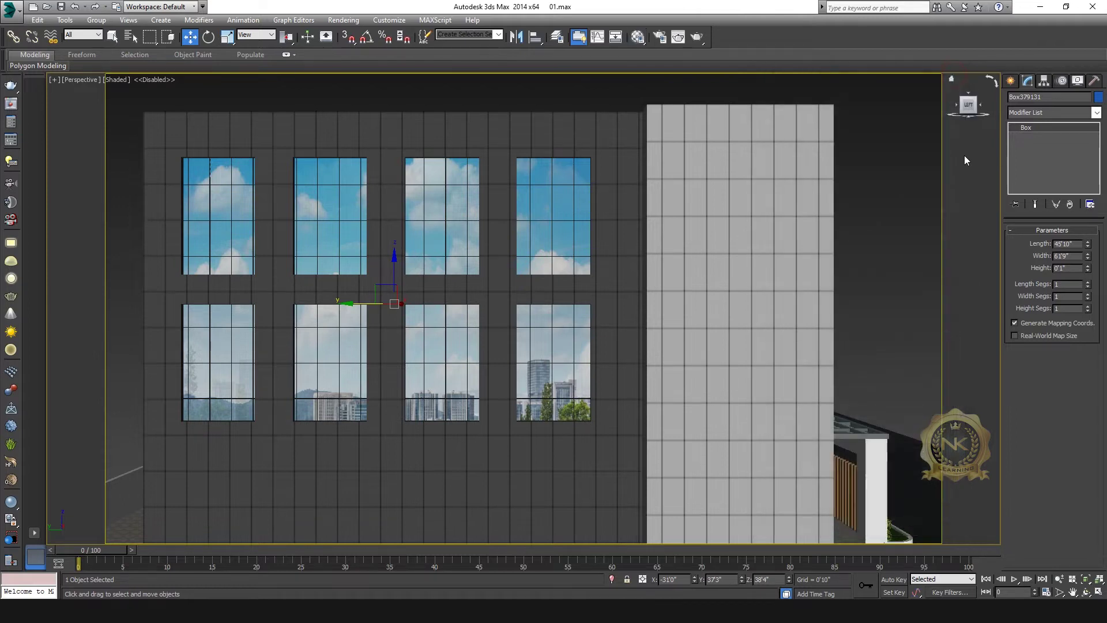
# - Return to the camera view and switch the Elevation GLass material's viewport display from the reflection bitmap to the plain material
pyautogui.press('c')
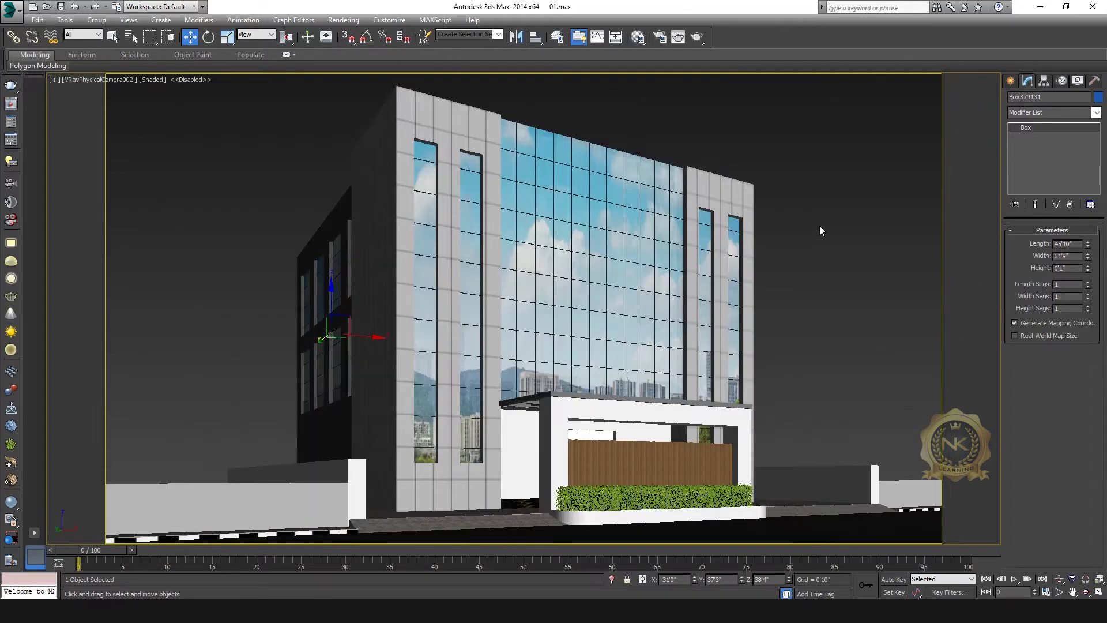
pyautogui.click(836, 237)
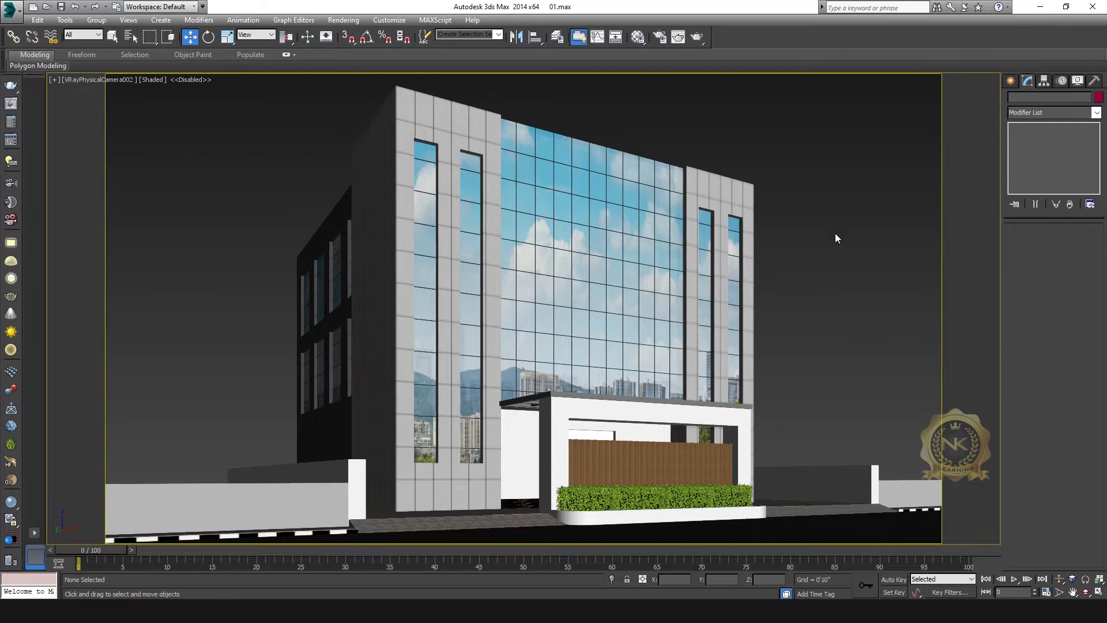
pyautogui.press('m')
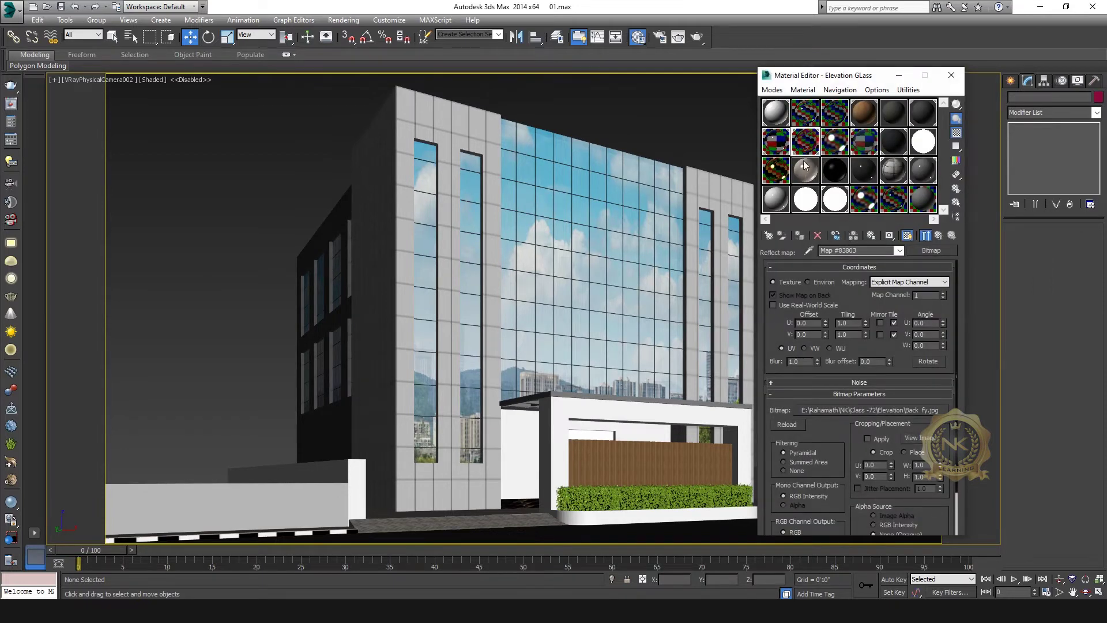
pyautogui.click(900, 251)
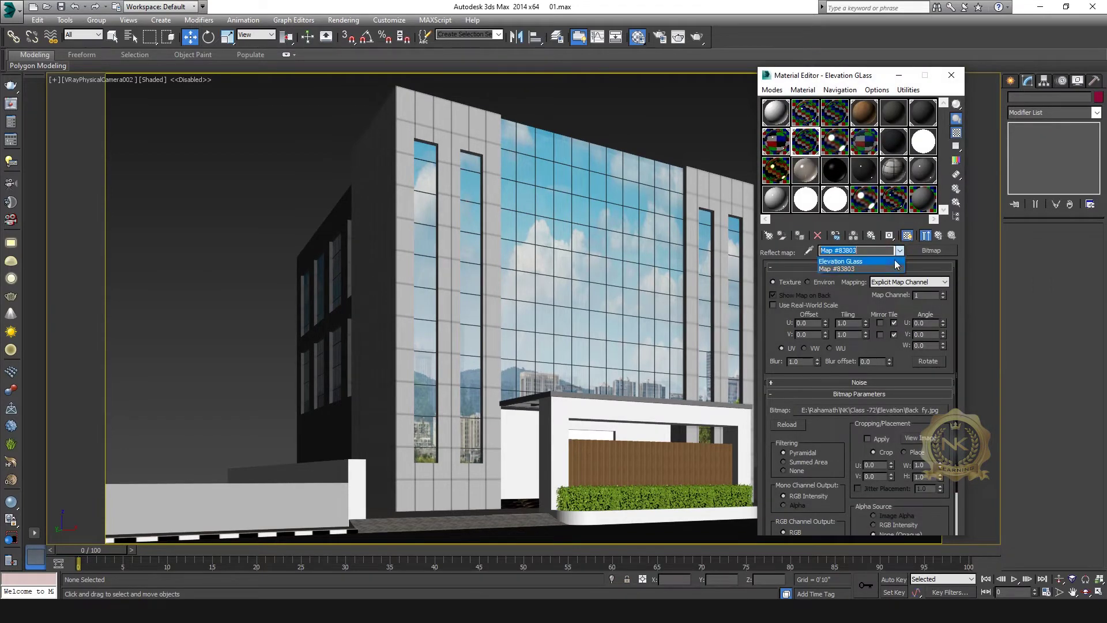
pyautogui.click(867, 262)
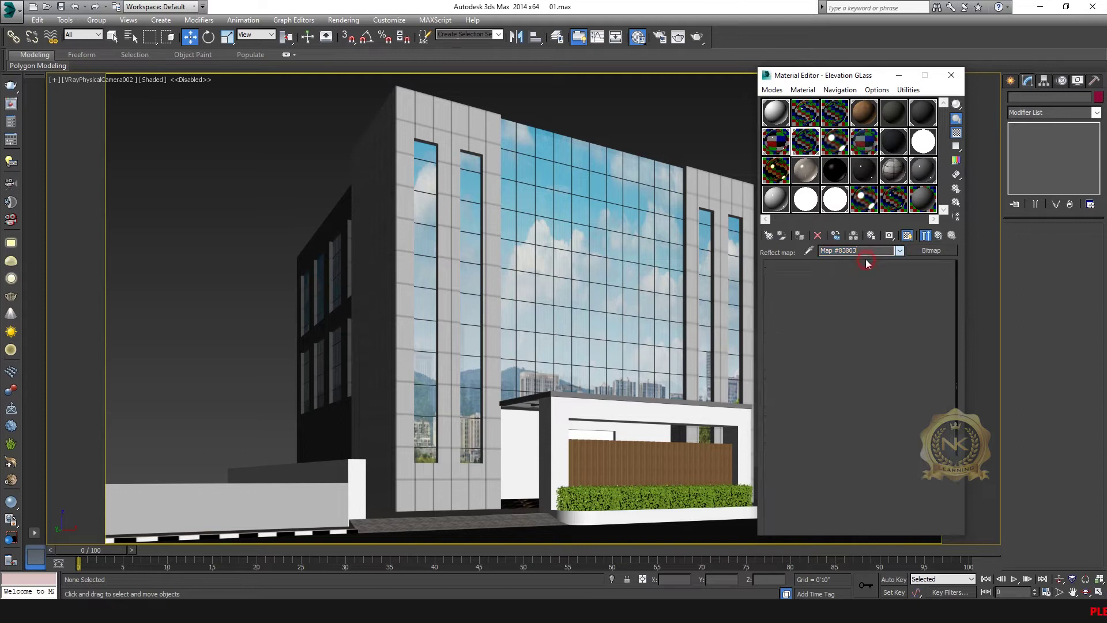
pyautogui.click(908, 236)
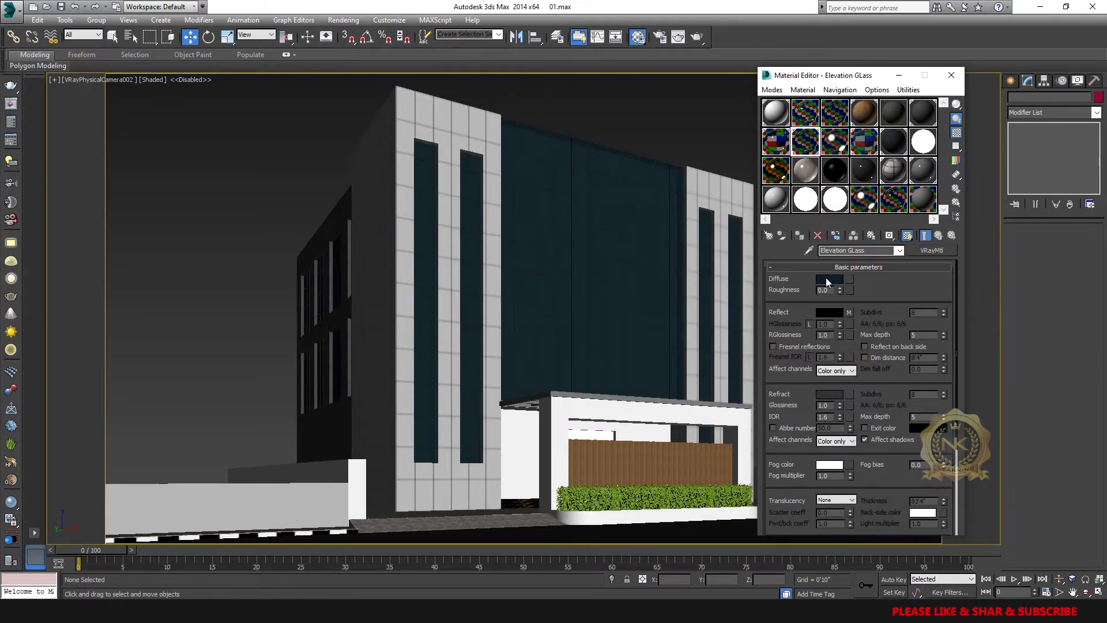
pyautogui.click(952, 75)
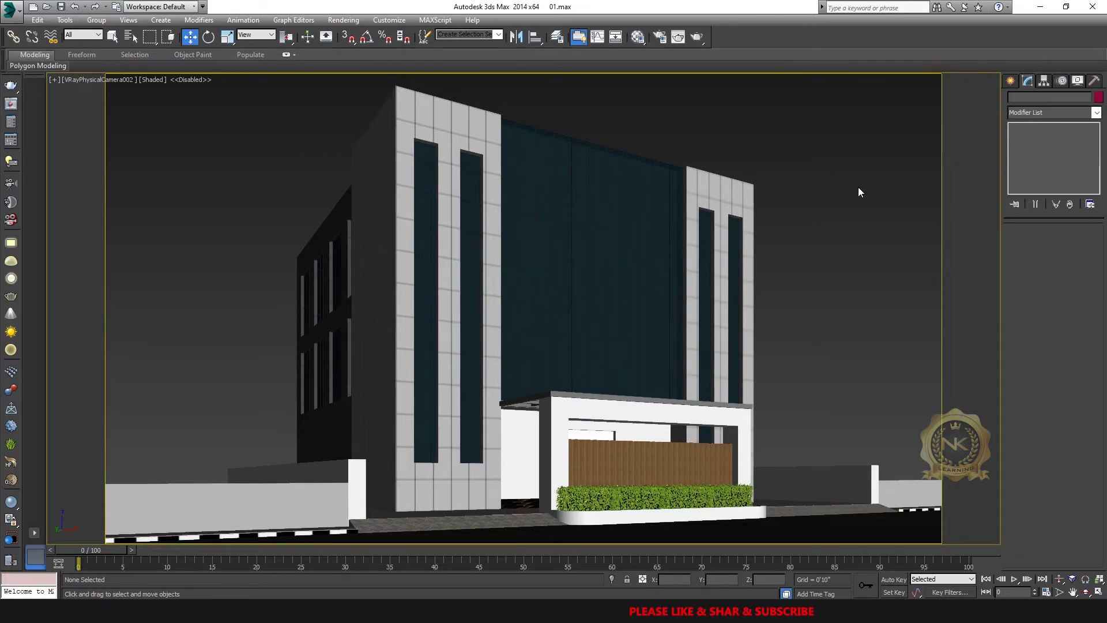
# - Render the camera view and examine the sky and city reflections and the mullions on the front glass up close
pyautogui.hotkey('shift', 'q')
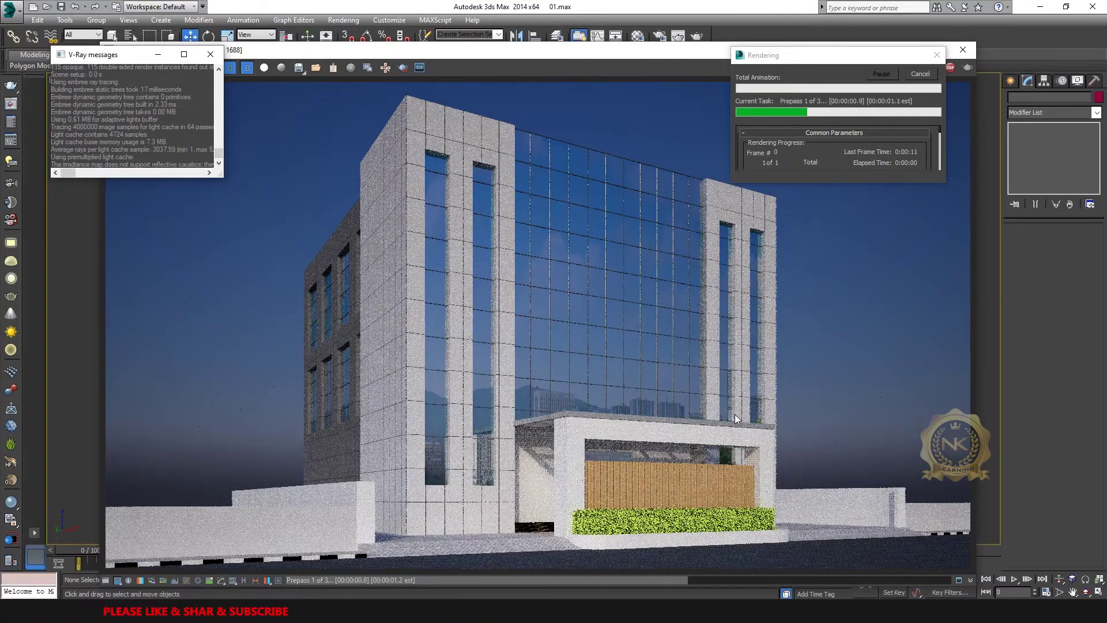
pyautogui.scroll(1, 618, 366)
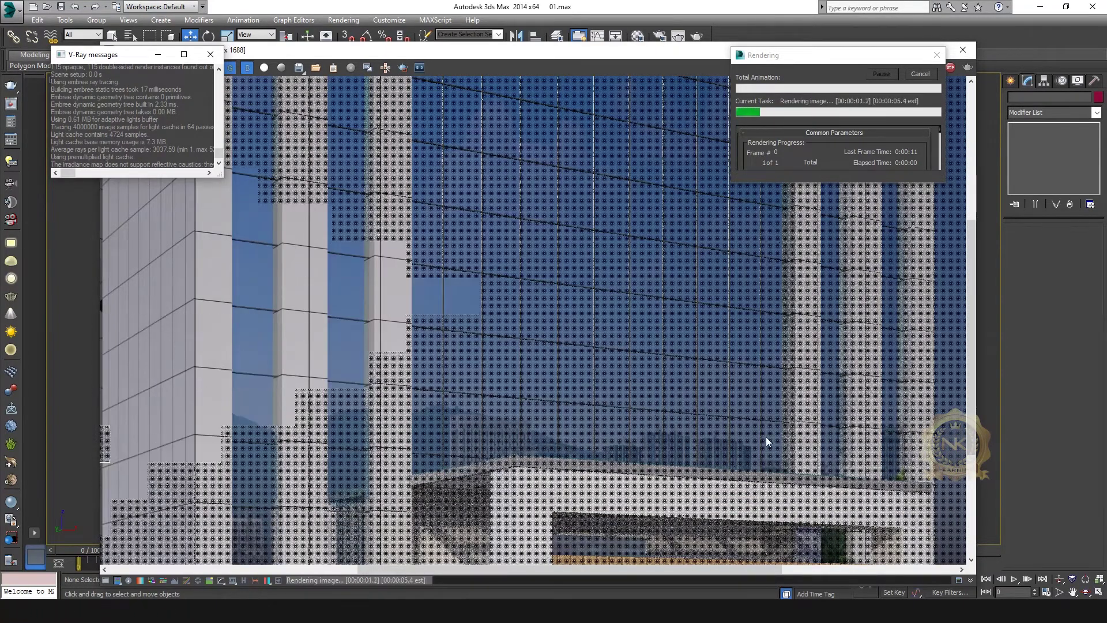
pyautogui.scroll(-1, 705, 417)
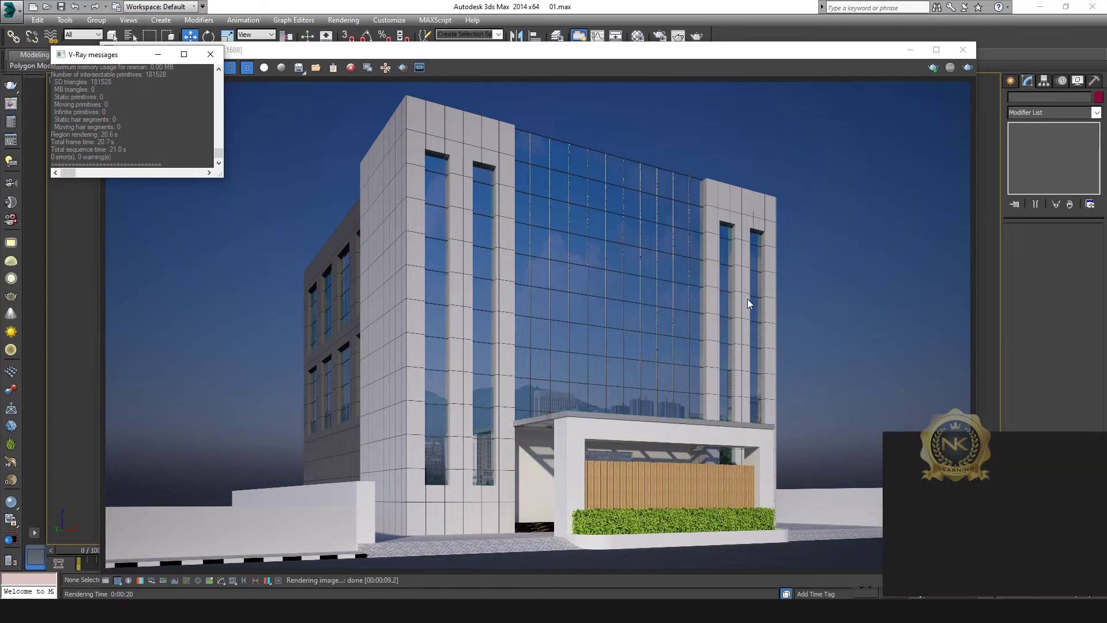
pyautogui.scroll(3, 643, 226)
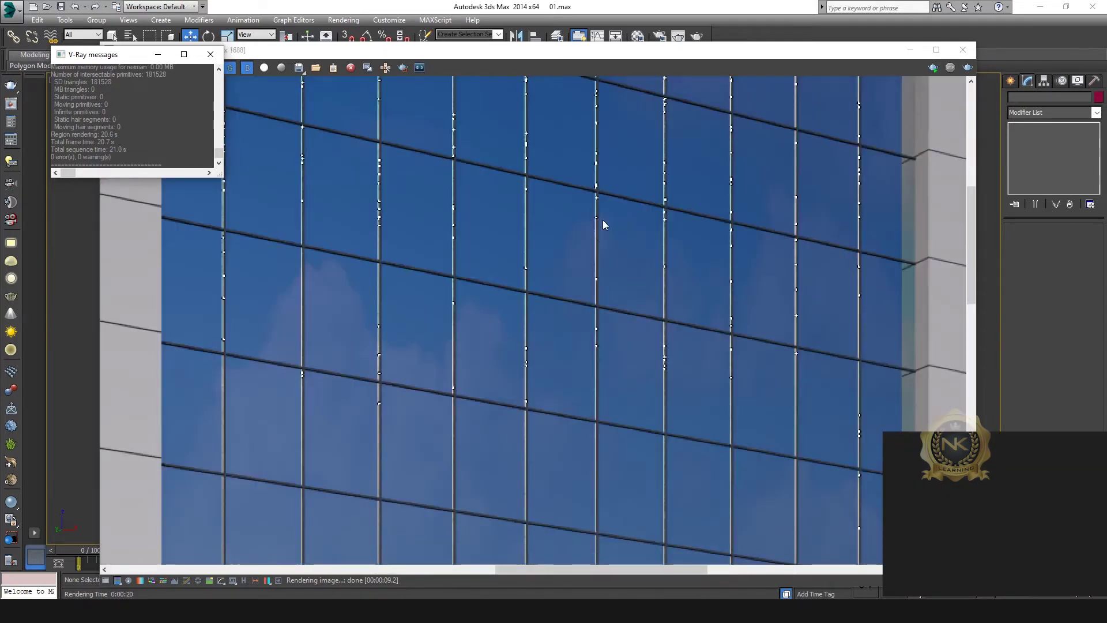
pyautogui.scroll(-3, 631, 257)
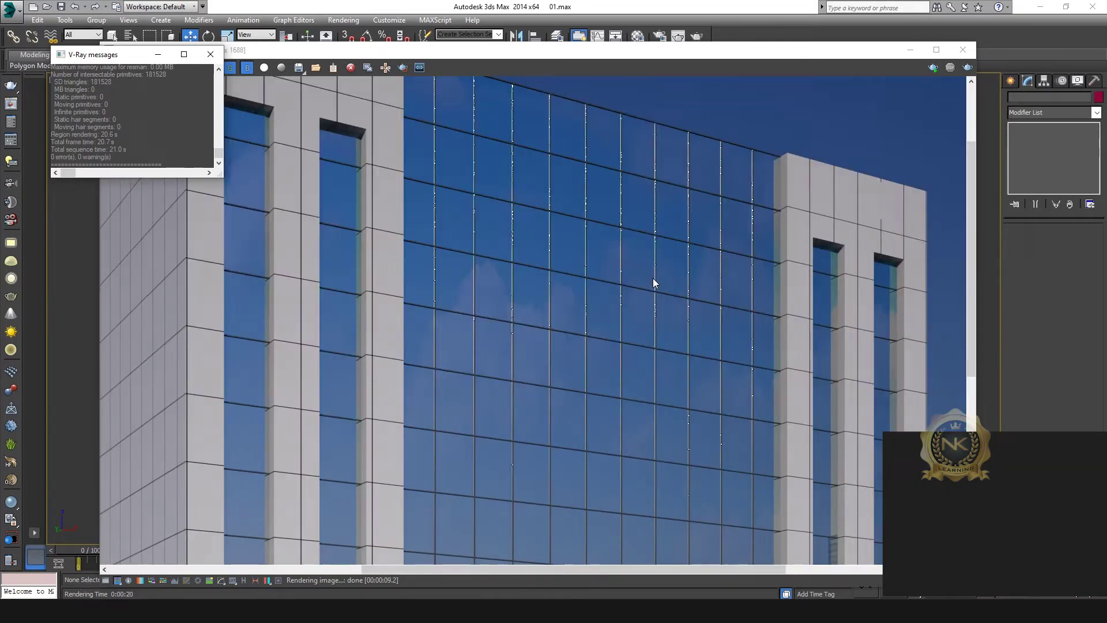
# - Close the render output and sample the dark mullion material from the front glass grid for editing
pyautogui.click(1027, 191)
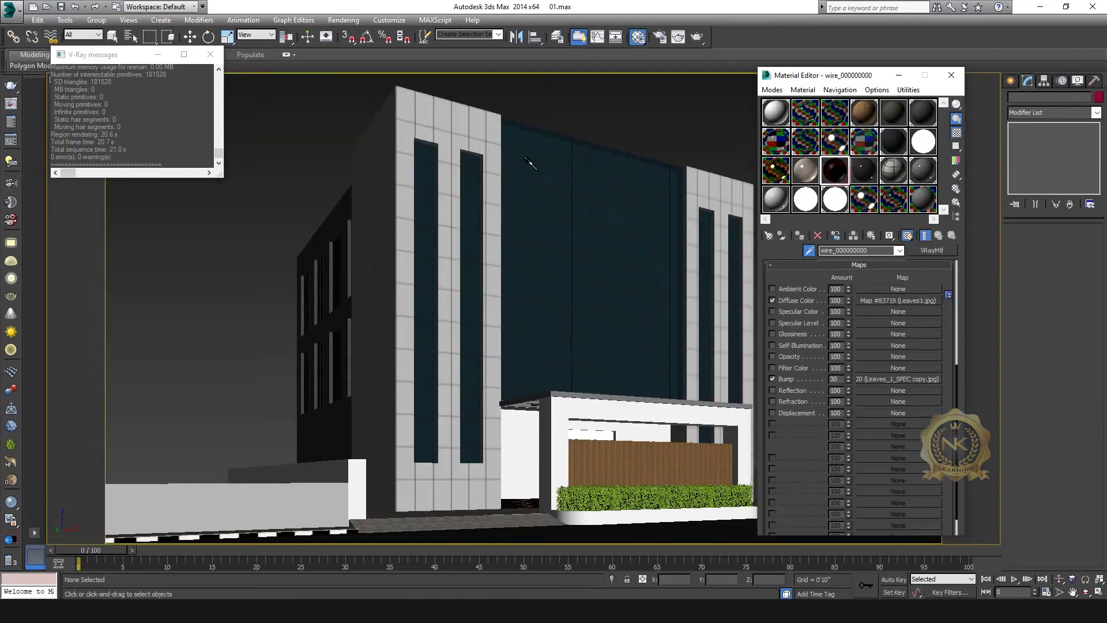
pyautogui.click(1059, 579)
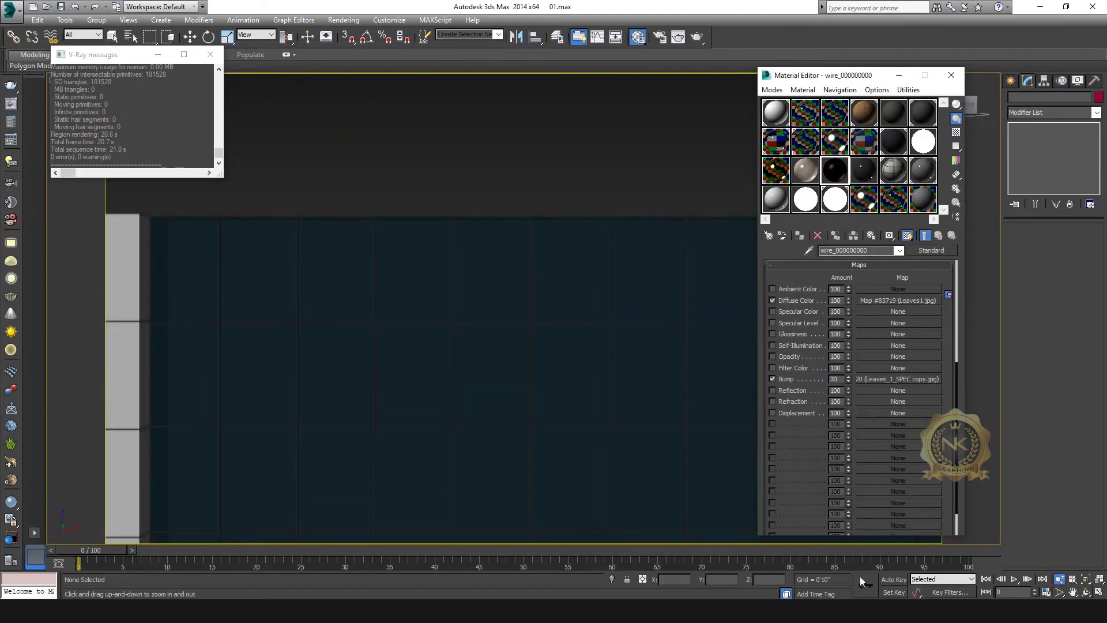
pyautogui.moveTo(559, 319); pyautogui.dragTo(569, 305)
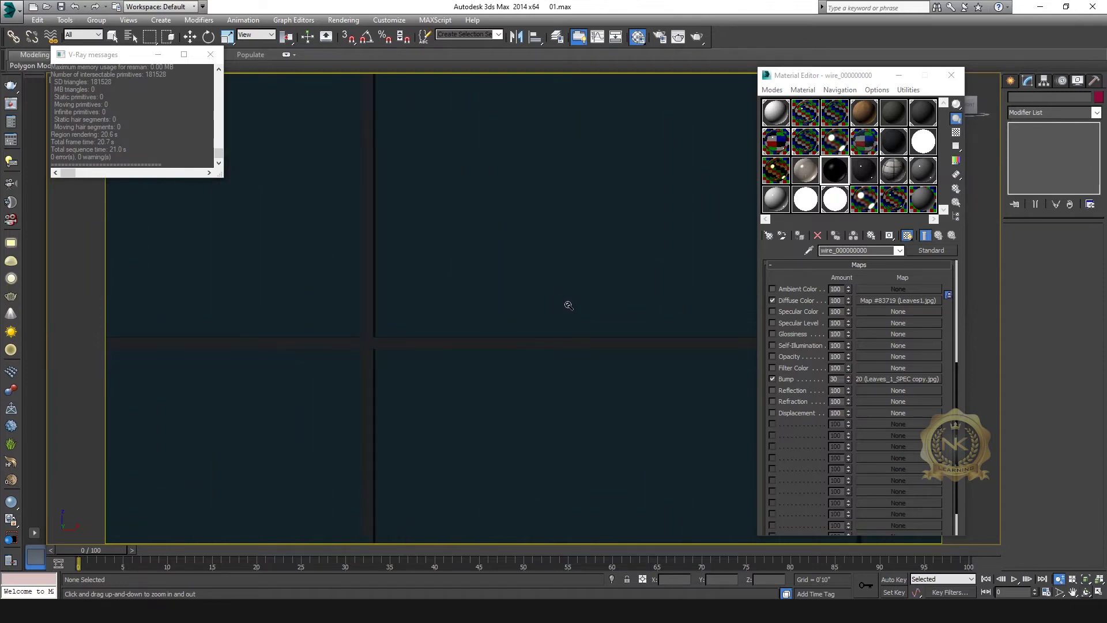
pyautogui.click(209, 54)
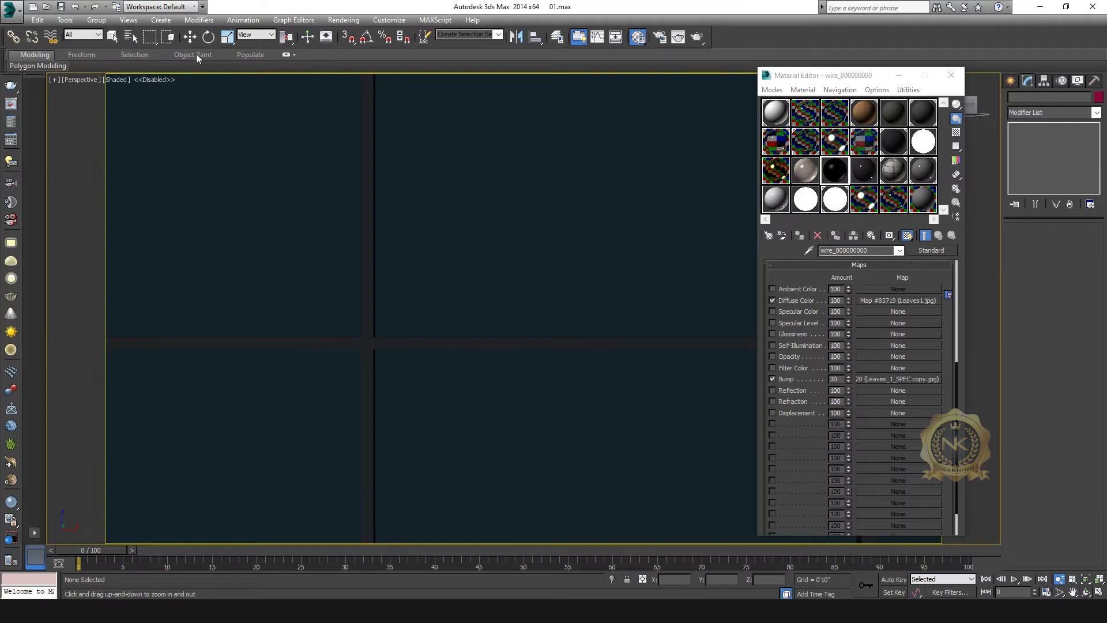
pyautogui.click(191, 37)
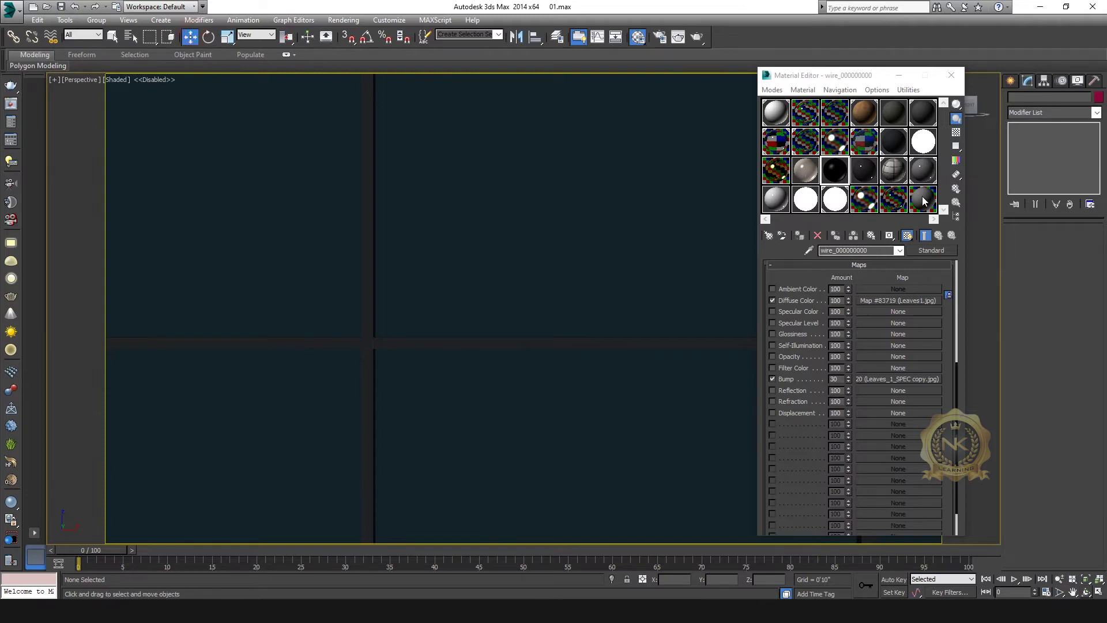
pyautogui.click(809, 250)
pyautogui.click(364, 337)
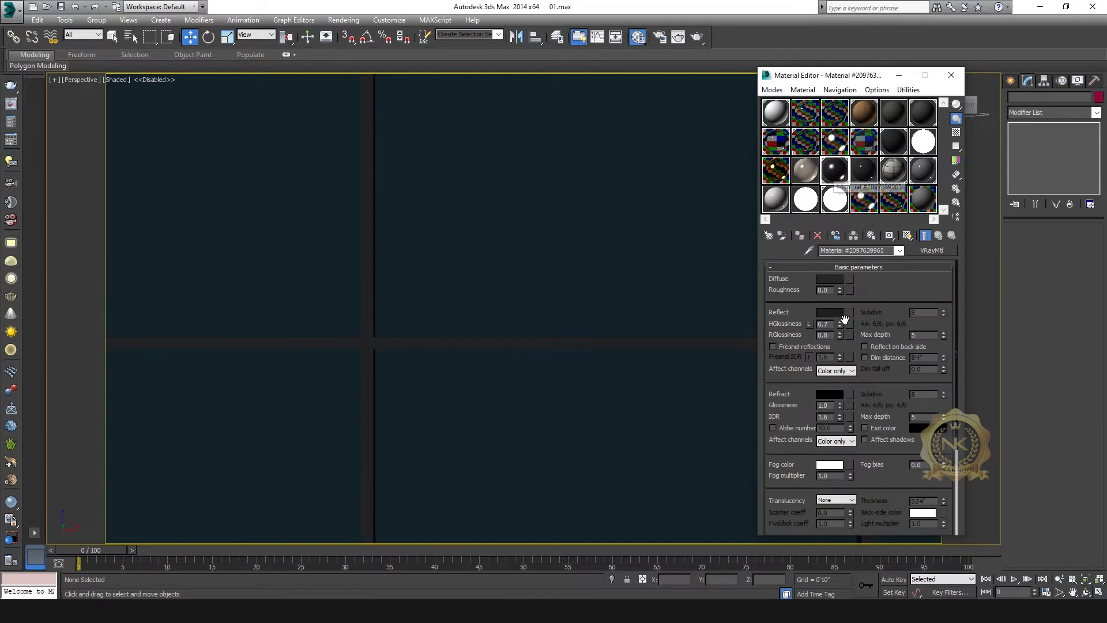
# - Set the mullion material's reflection colour to black, lock its highlight glossiness to the reflection glossiness, and close the material editor
pyautogui.click(829, 313)
pyautogui.moveTo(339, 85); pyautogui.dragTo(339, 72)
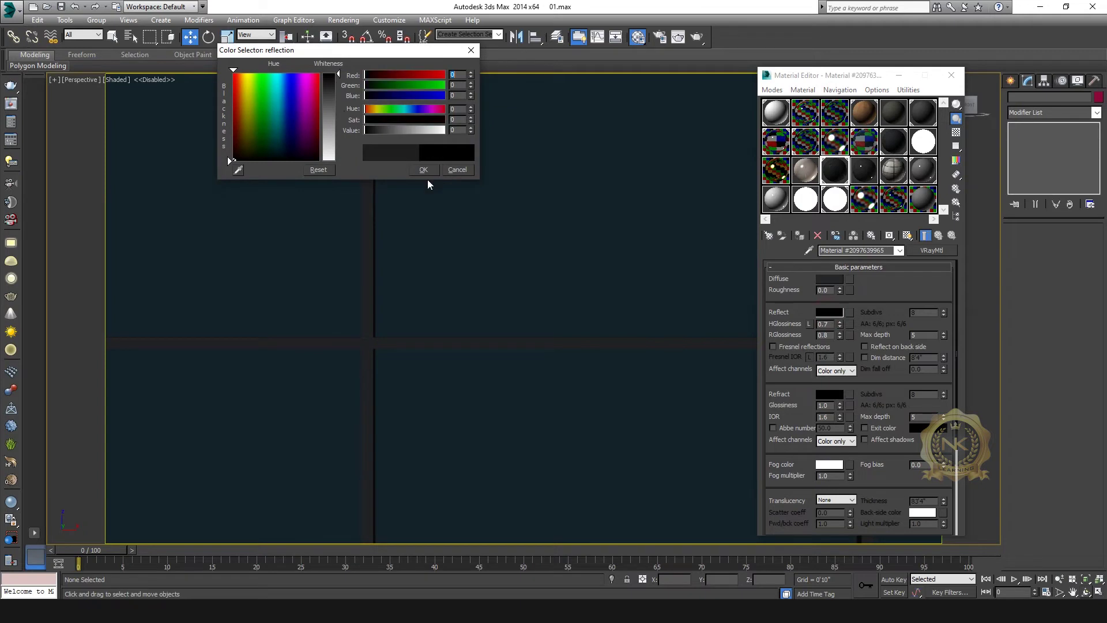
pyautogui.click(423, 169)
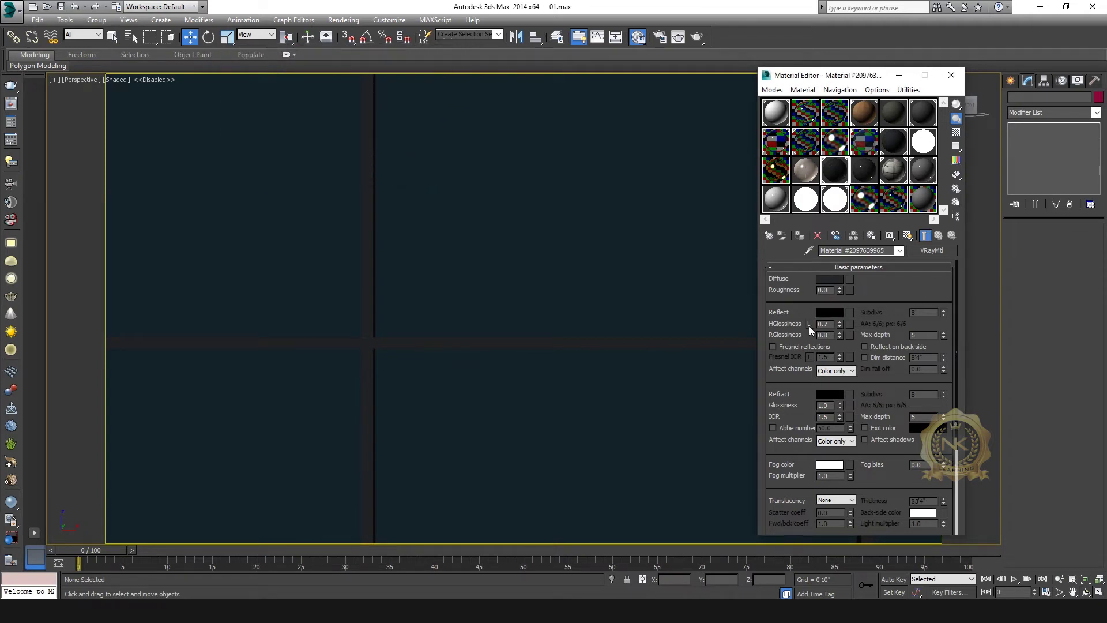
pyautogui.click(810, 324)
pyautogui.scroll(-5, 574, 287)
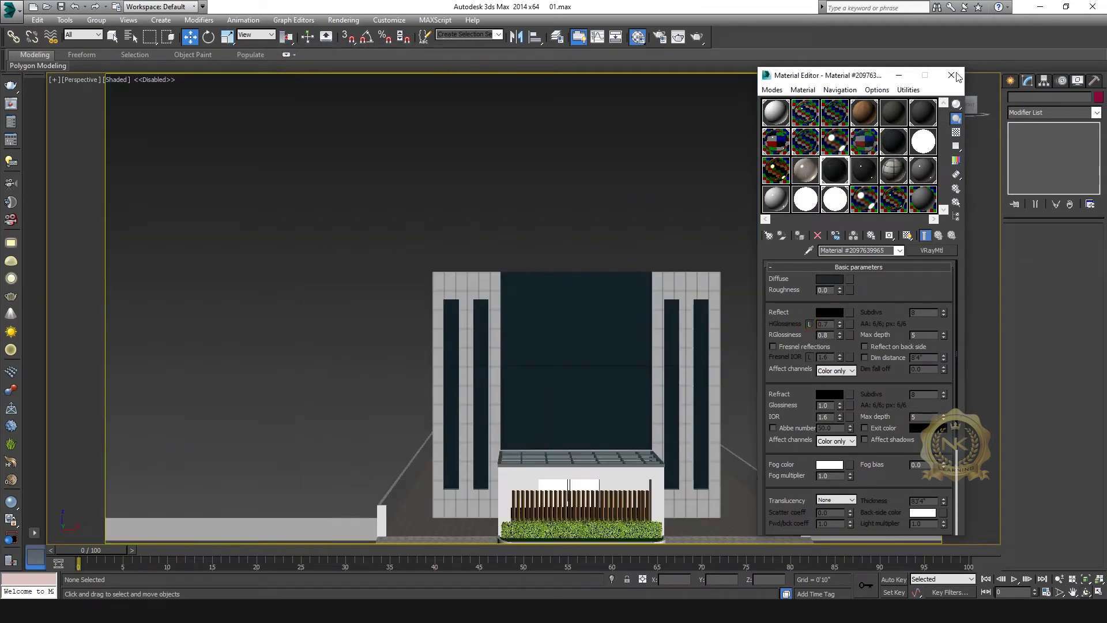
pyautogui.click(956, 77)
# - Render the camera view and examine the dark mullions and sky and city reflections on the front glass up close
pyautogui.press('c')
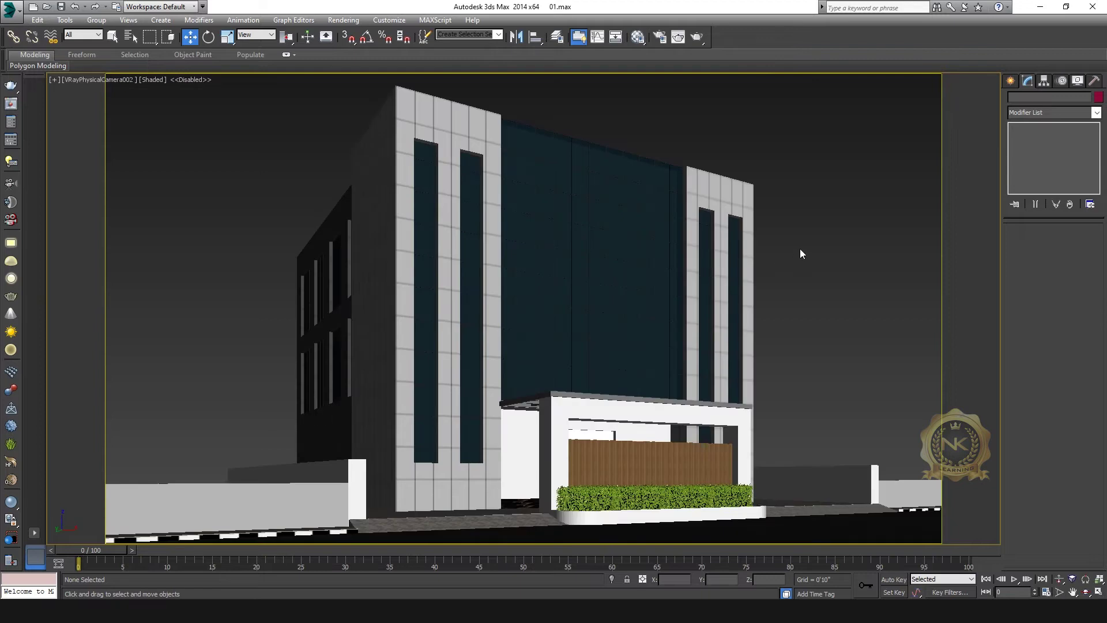
pyautogui.hotkey('shift', 'q')
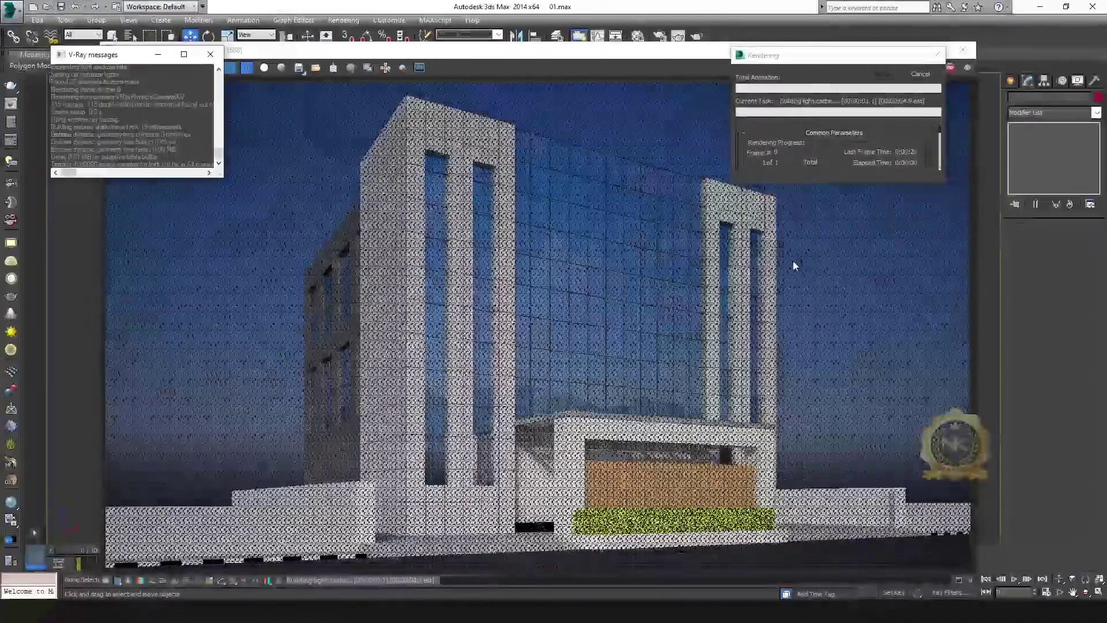
pyautogui.click(606, 240)
pyautogui.scroll(1, 606, 240)
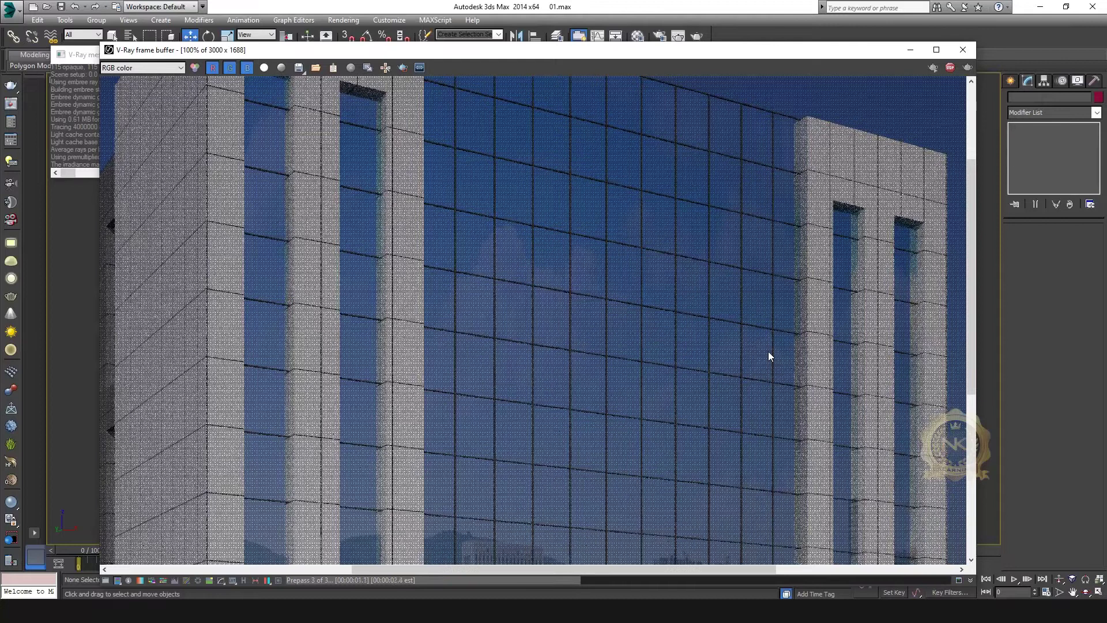
pyautogui.scroll(-2, 768, 352)
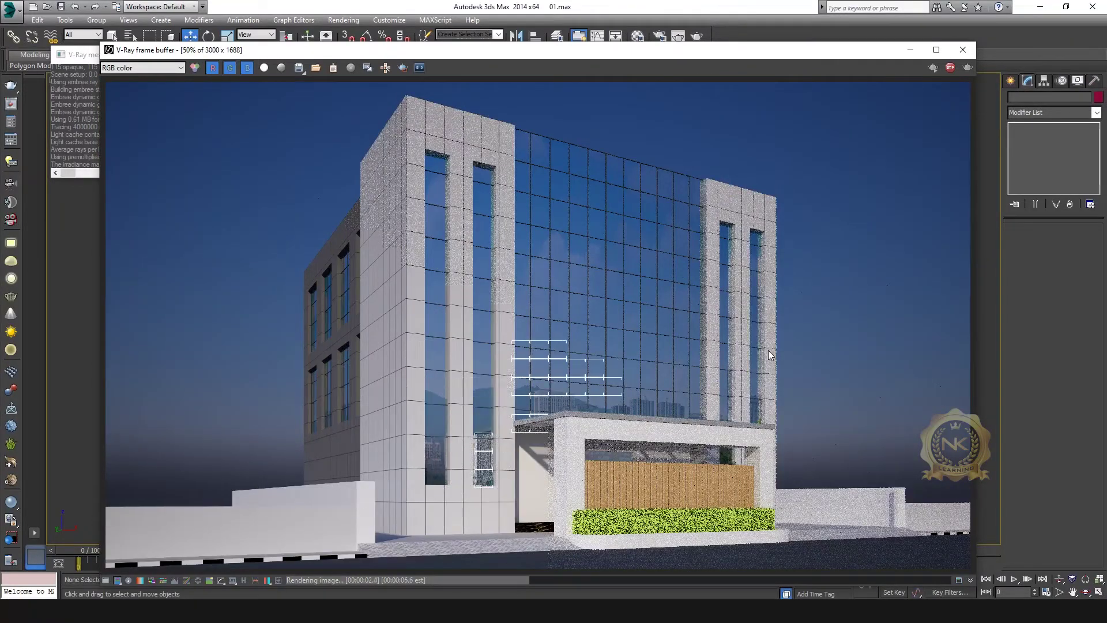
pyautogui.scroll(2, 600, 379)
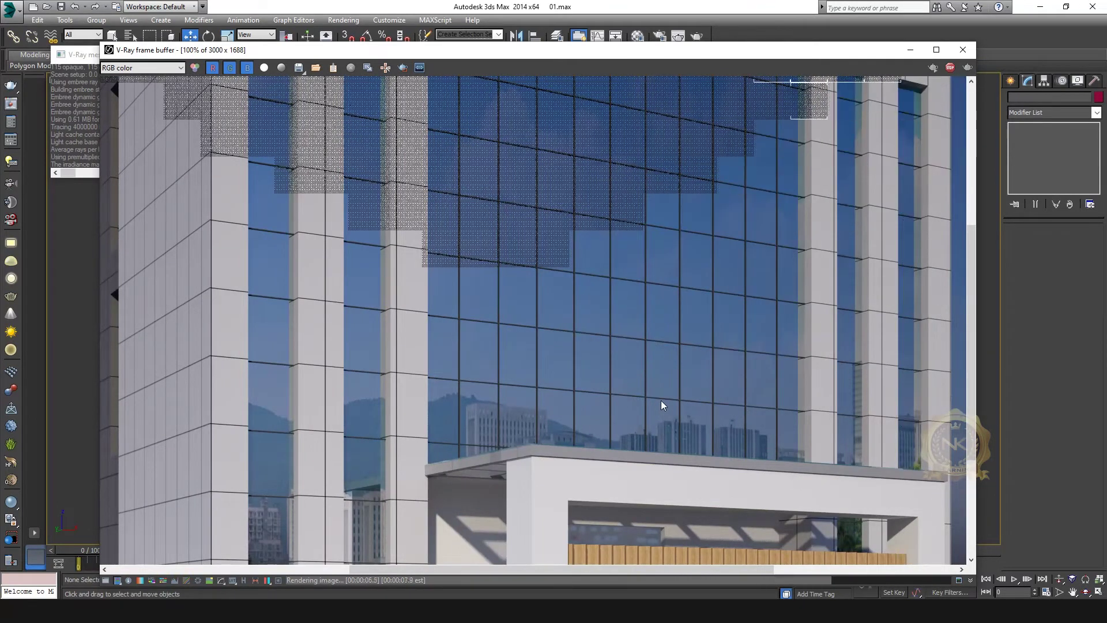
pyautogui.scroll(-2, 661, 403)
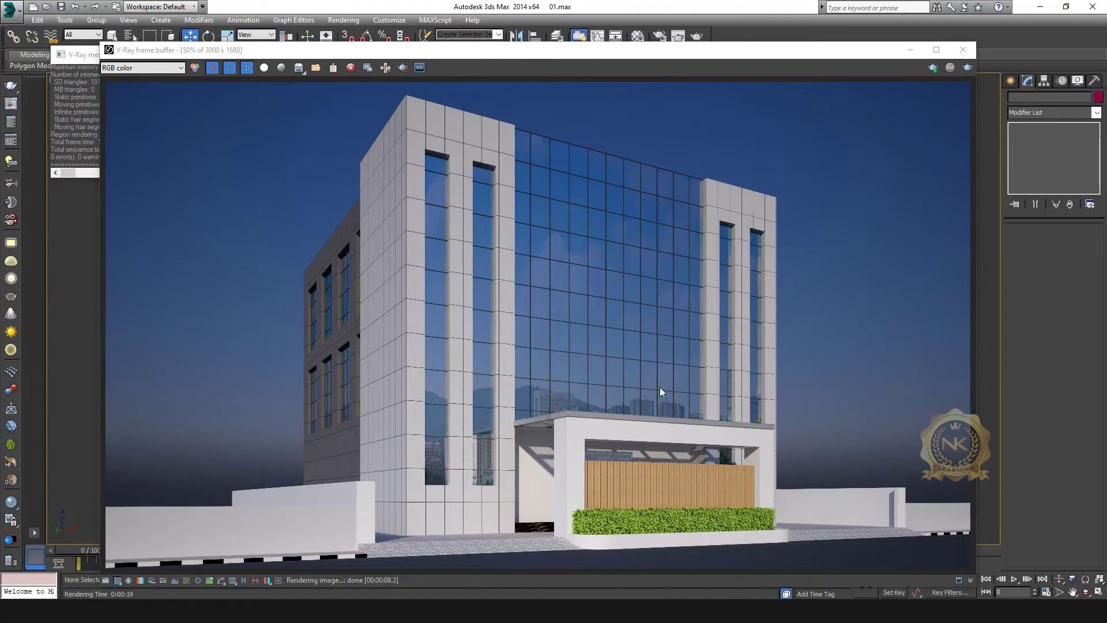
pyautogui.scroll(-2, 672, 320)
pyautogui.scroll(2, 673, 320)
# - Save the render as a PNG image named Elevation, using RGB 48 bit colours with the alpha channel
pyautogui.click(300, 68)
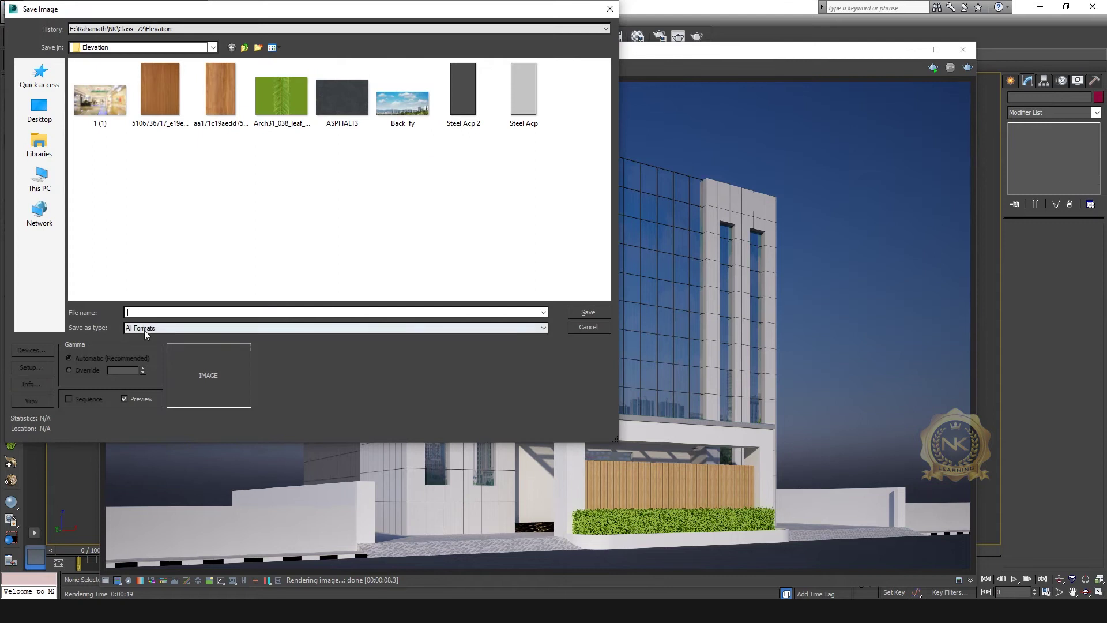
pyautogui.click(153, 328)
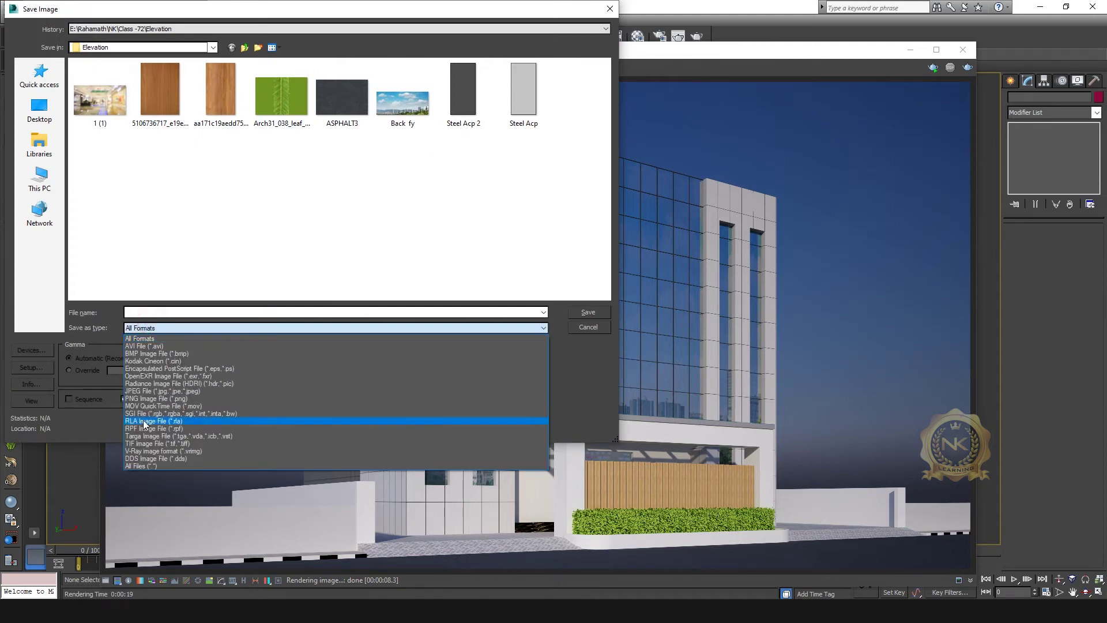
pyautogui.click(144, 398)
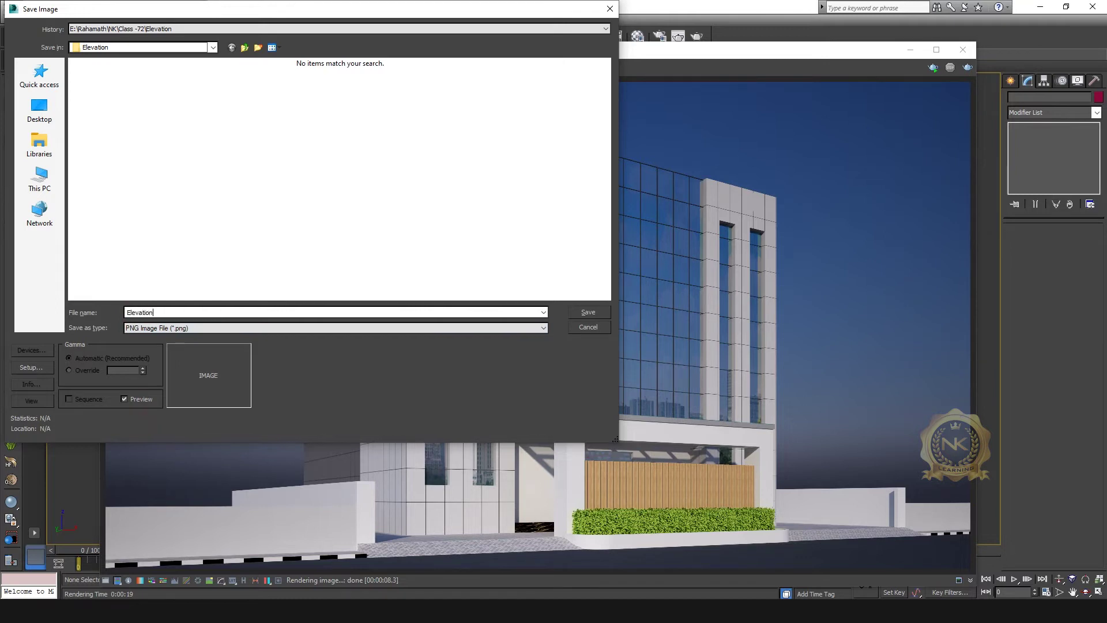
pyautogui.press('Return')
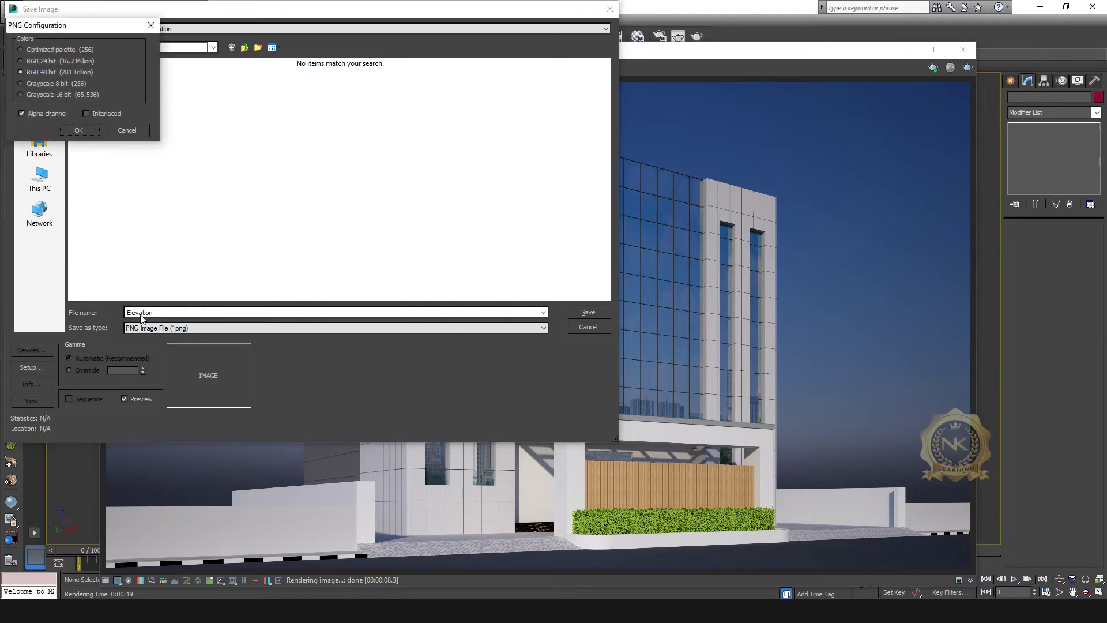
pyautogui.click(79, 131)
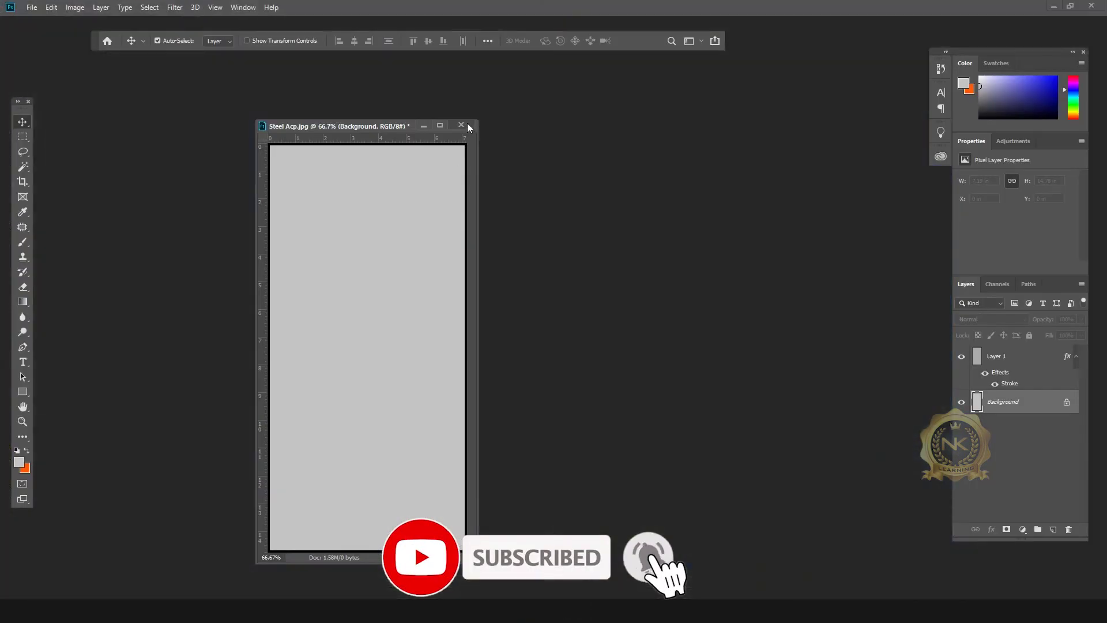
# - In Photoshop, close Steel Acp.jpg without saving changes and examine the cut-out building in Elevation.png up close
pyautogui.click(461, 125)
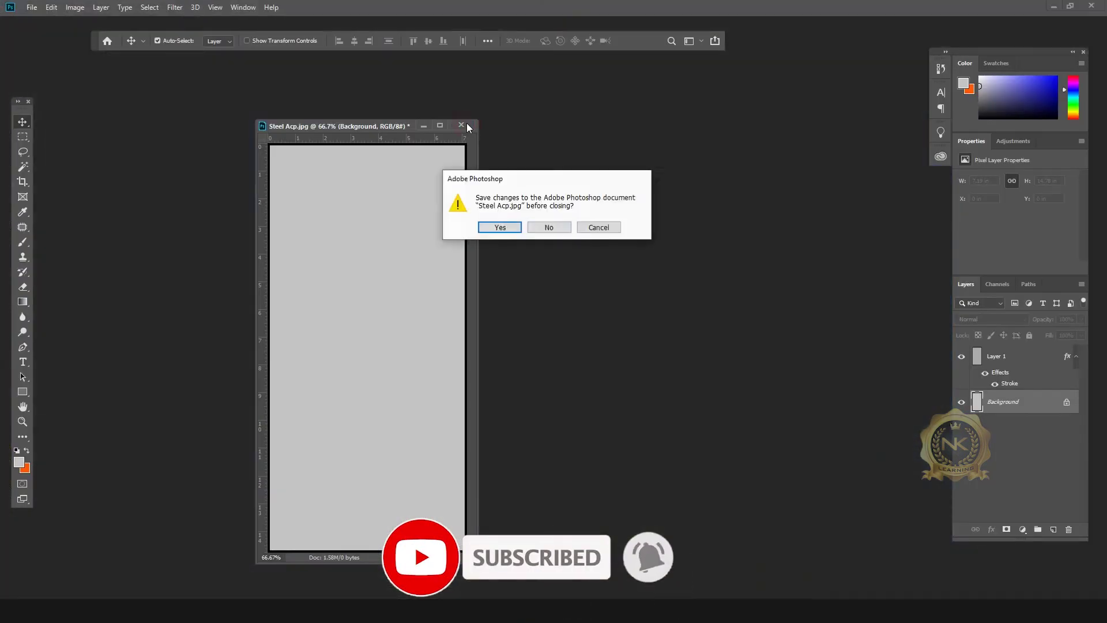
pyautogui.click(559, 230)
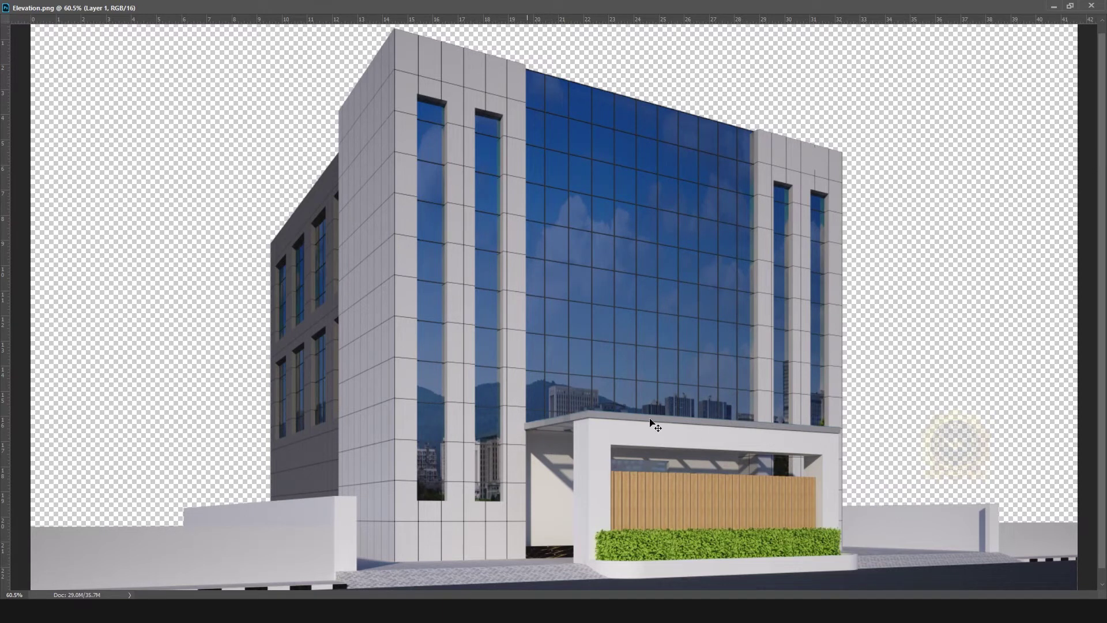
pyautogui.keyDown('alt'); pyautogui.scroll(-2, 749, 362); pyautogui.keyUp('alt')
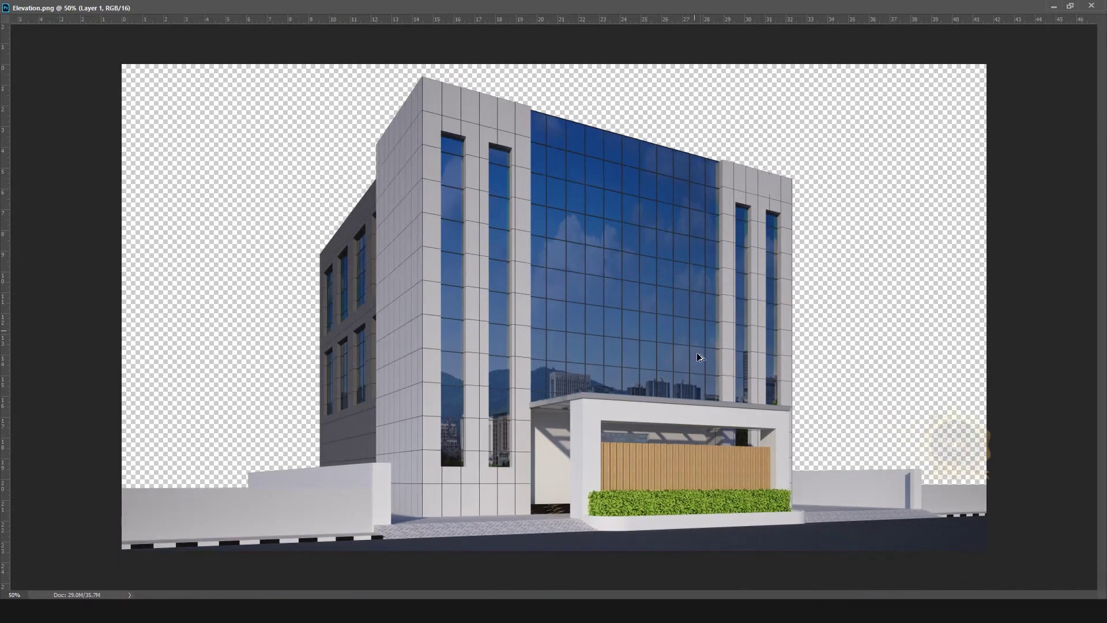
pyautogui.keyDown('alt'); pyautogui.scroll(1, 582, 251); pyautogui.keyUp('alt')
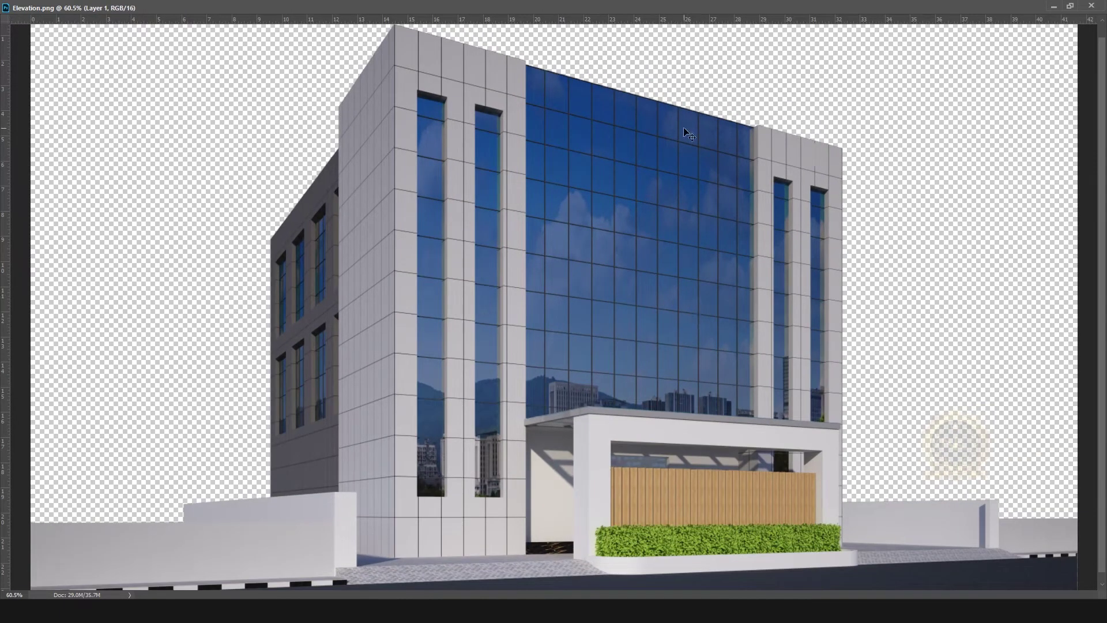
pyautogui.click(1070, 8)
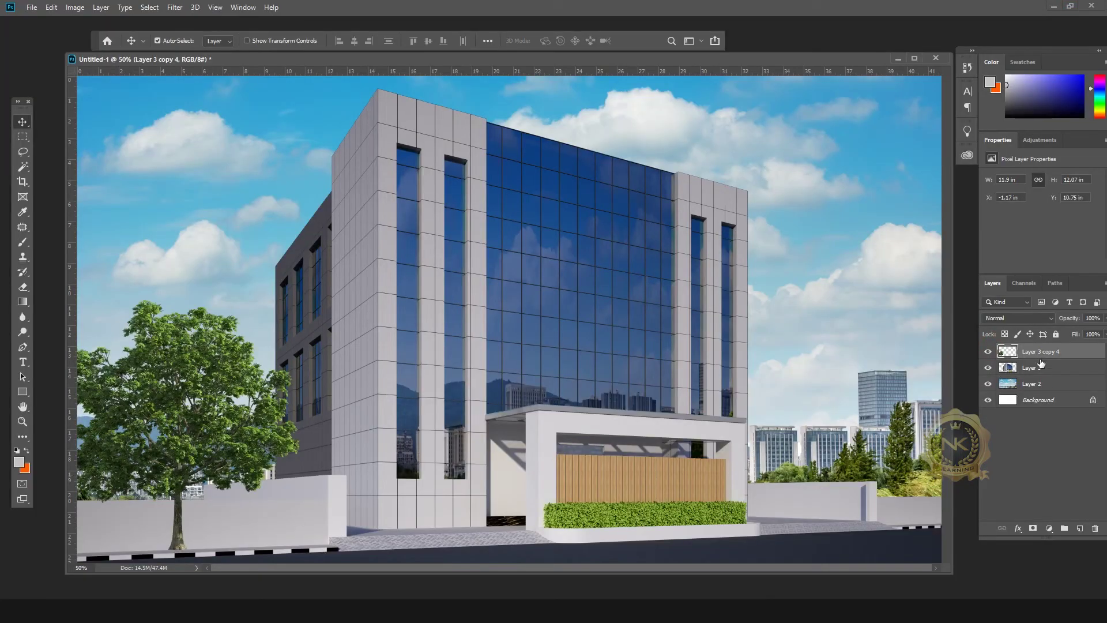
# - Place the tree layer beneath the building layer, shift it toward the building's left side, and scale it down to about 10.55 by 10.7 in
pyautogui.moveTo(1042, 362); pyautogui.dragTo(1038, 375)
pyautogui.moveTo(233, 421); pyautogui.dragTo(258, 421)
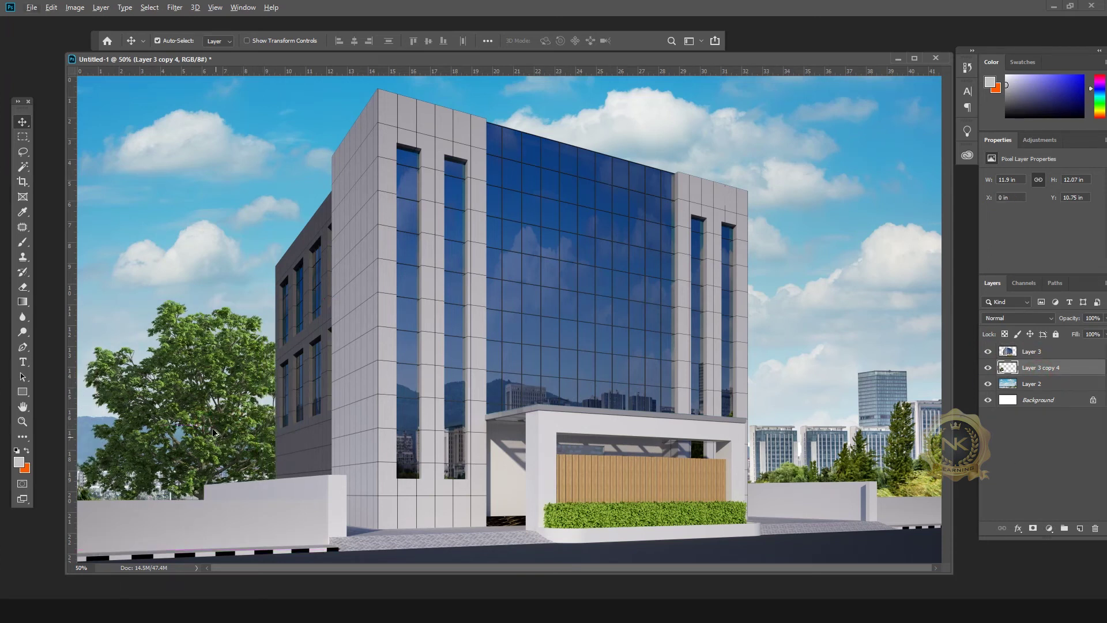
pyautogui.hotkey('ctrl', 't')
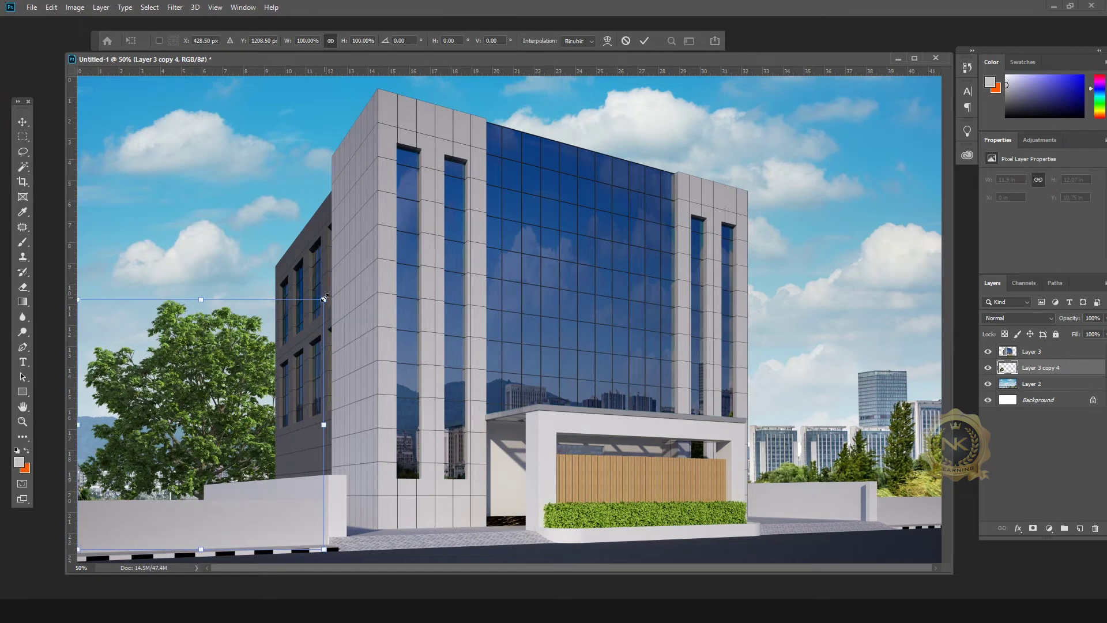
pyautogui.moveTo(325, 299); pyautogui.dragTo(297, 326)
pyautogui.press('Return')
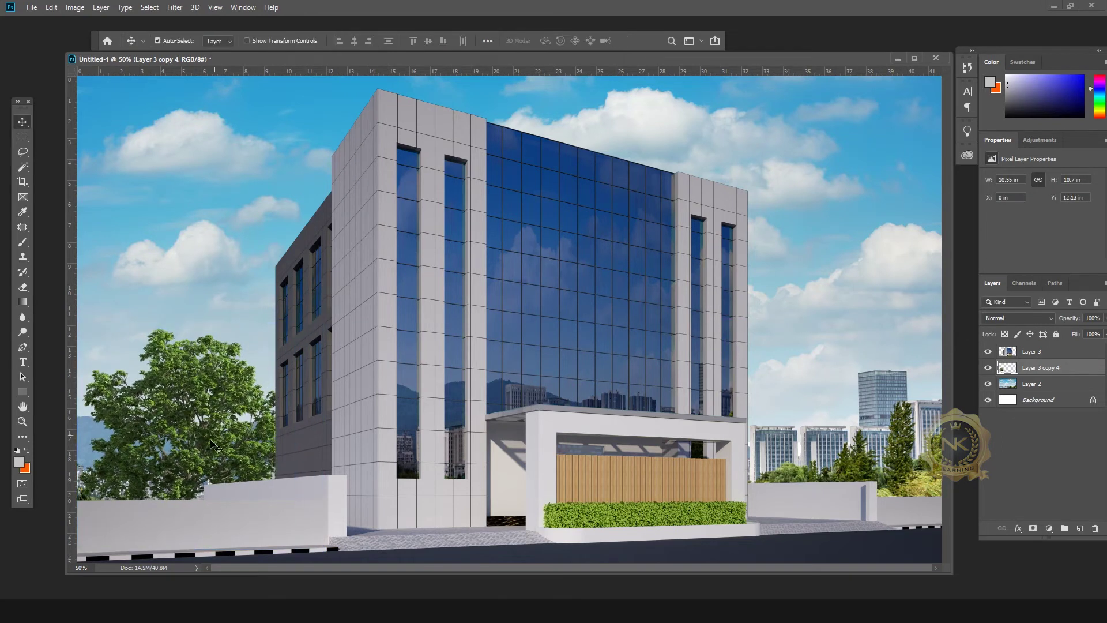
# - Duplicate the tree layer three times, including copies behind the right boundary wall, and inspect the composition in an enlarged window
pyautogui.moveTo(197, 442); pyautogui.dragTo(917, 448)
pyautogui.keyDown('alt'); pyautogui.scroll(-2, 559, 419); pyautogui.keyUp('alt')
pyautogui.keyDown('alt'); pyautogui.scroll(1, 695, 400); pyautogui.keyUp('alt')
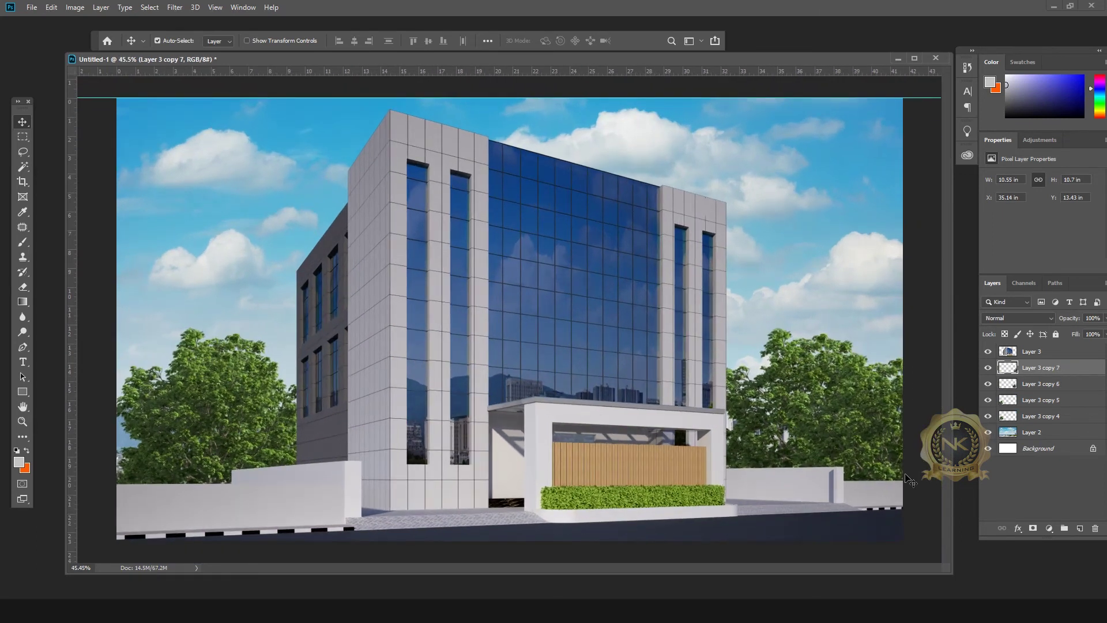
pyautogui.click(914, 58)
pyautogui.keyDown('alt'); pyautogui.scroll(1, 734, 423); pyautogui.keyUp('alt')
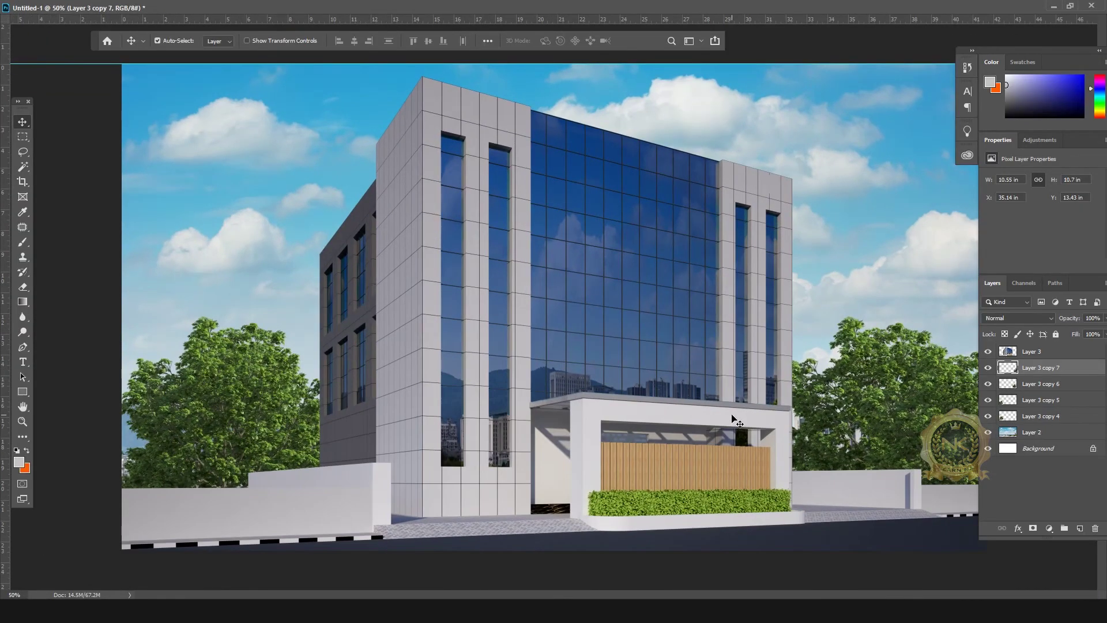
pyautogui.press('Tab')
pyautogui.keyDown('alt'); pyautogui.scroll(1, 666, 404); pyautogui.keyUp('alt')
# - Select the building layer and apply a Brightness/Contrast adjustment with brightness 40 and contrast 20
pyautogui.click(640, 296)
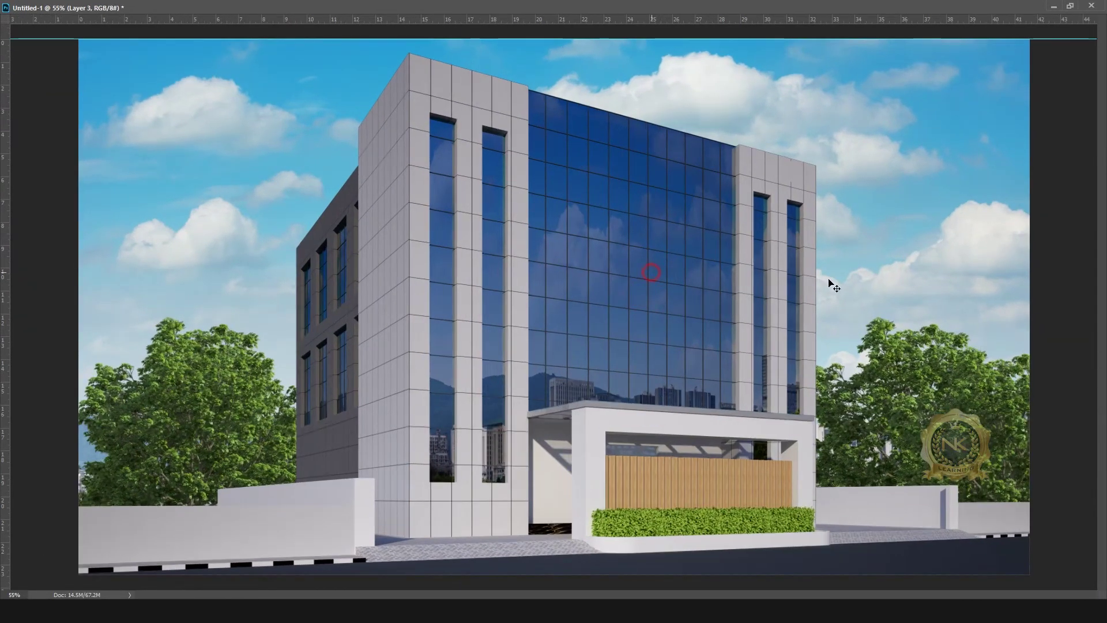
pyautogui.click(1071, 7)
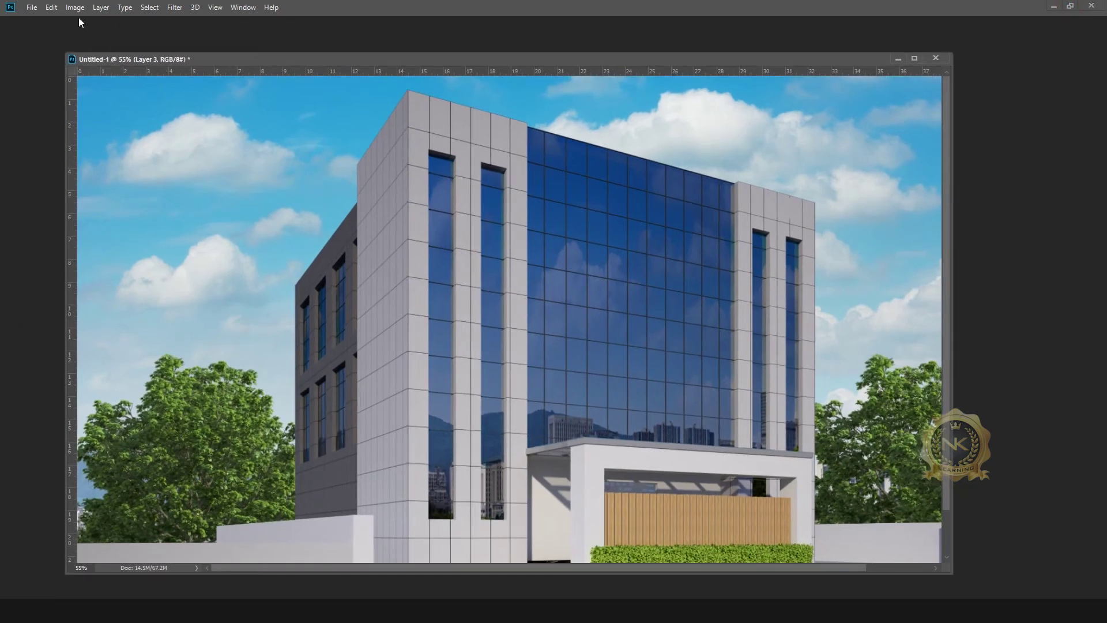
pyautogui.press('Tab')
pyautogui.hotkey('ctrl', '-')
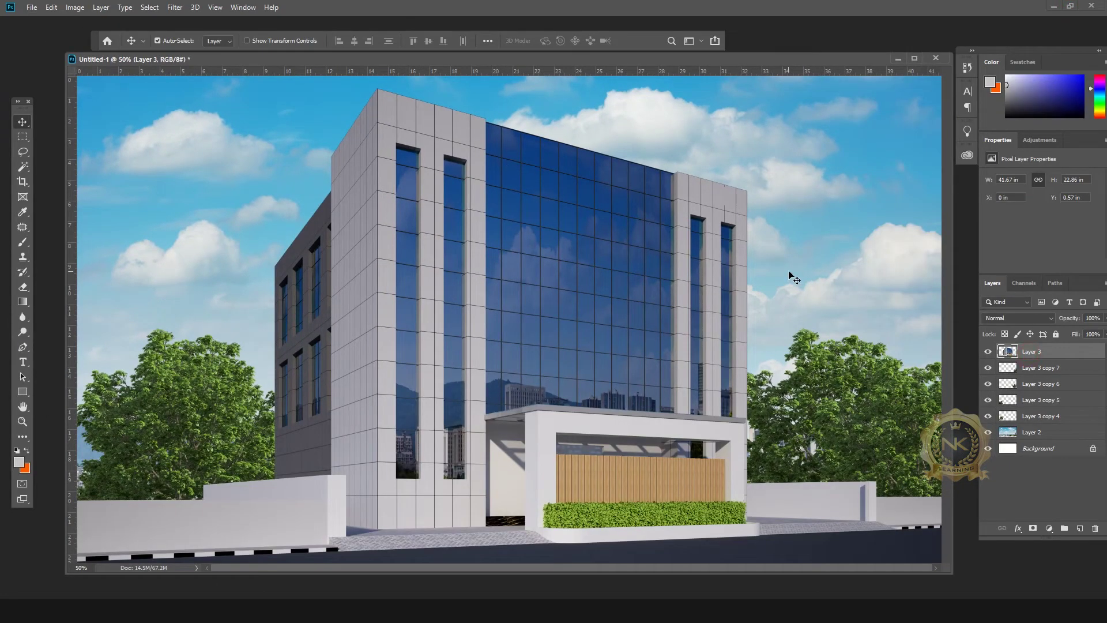
pyautogui.press('Tab')
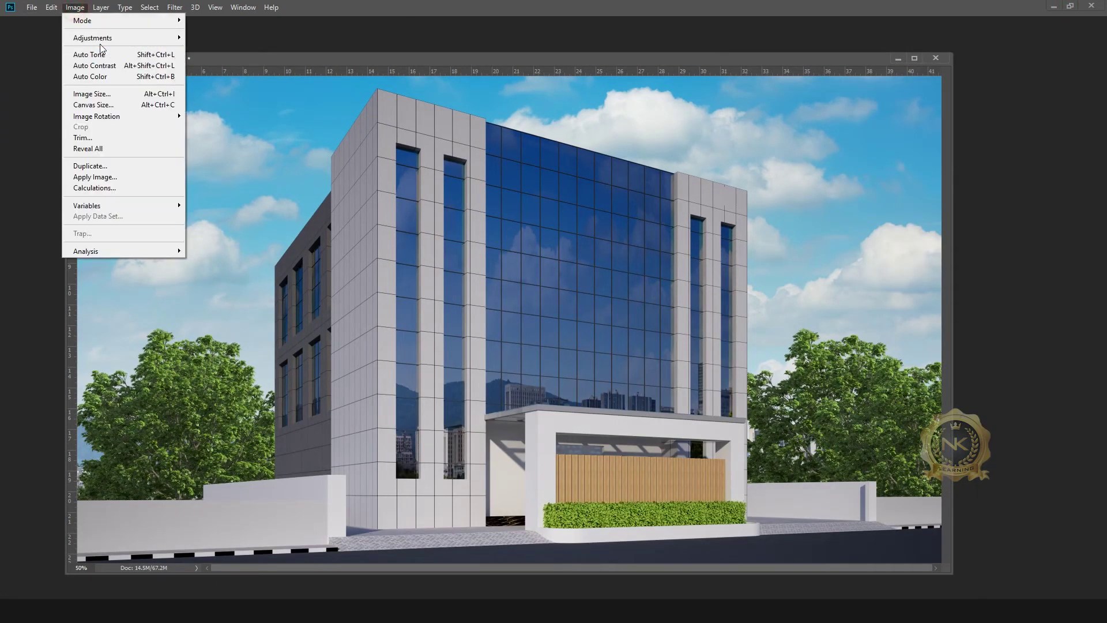
pyautogui.moveTo(101, 38)
pyautogui.click(214, 38)
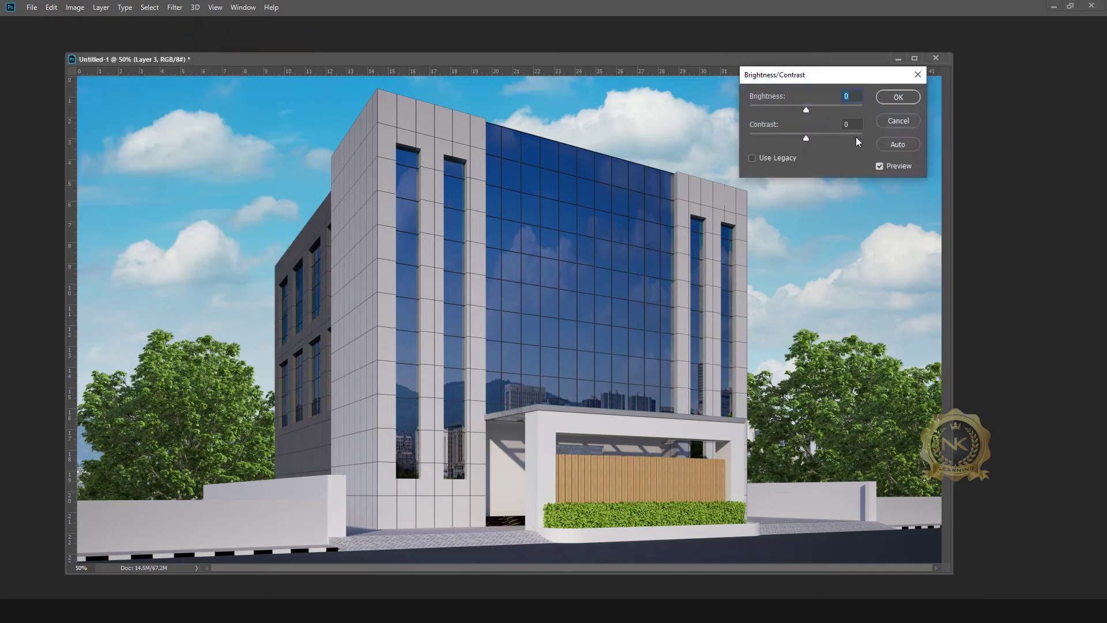
pyautogui.write('40')
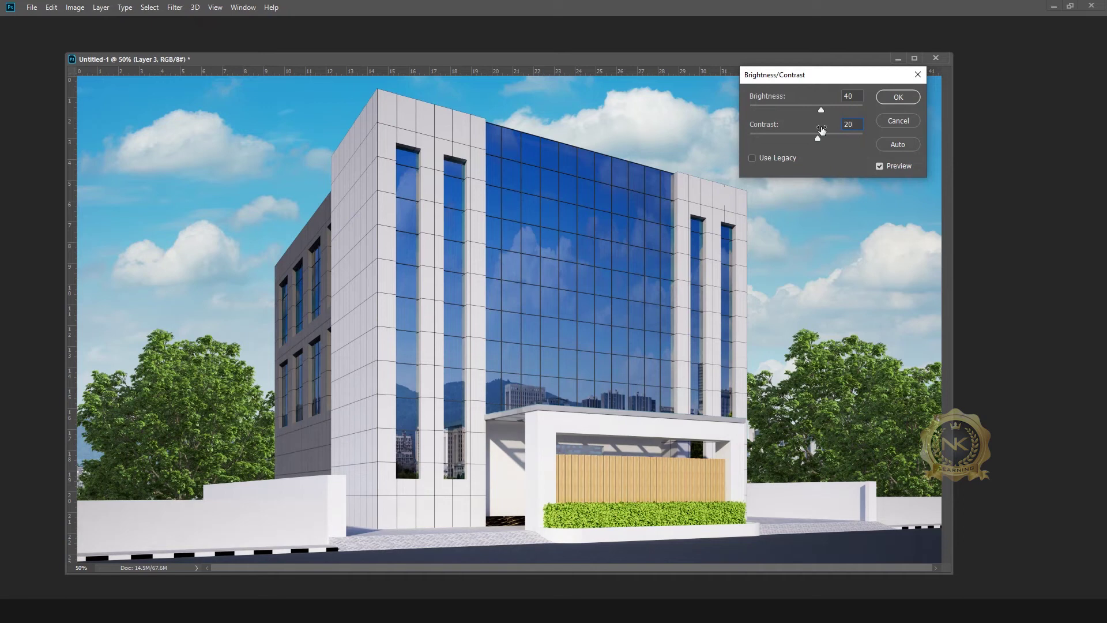
pyautogui.press('Return')
# - Apply a Hue/Saturation adjustment to the building layer with saturation 20
pyautogui.hotkey('ctrl', 'u')
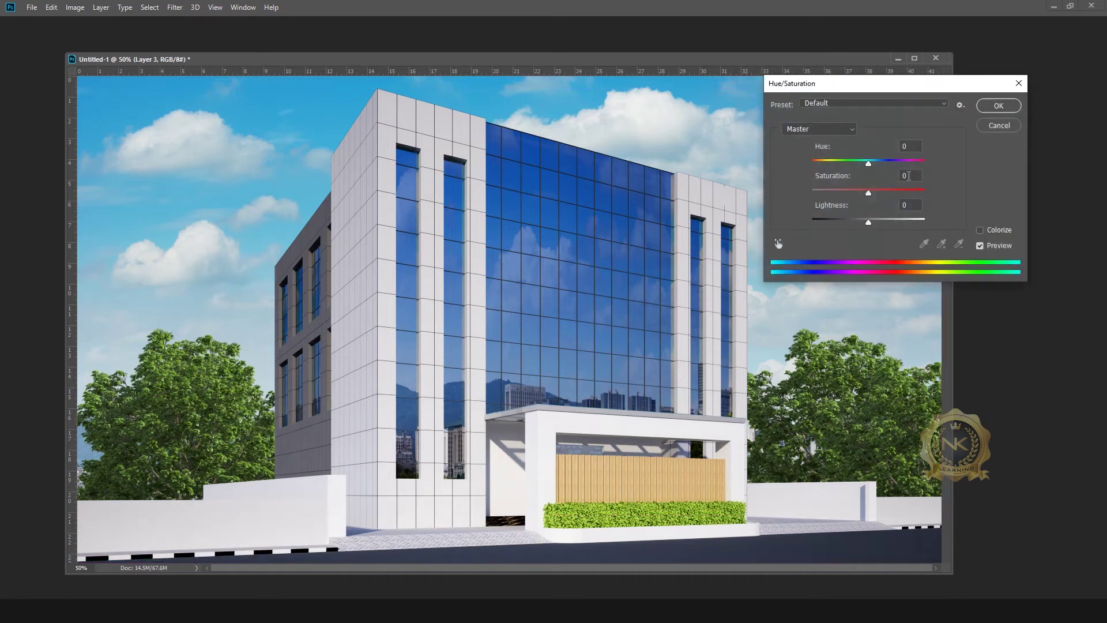
pyautogui.write('20')
pyautogui.press('Return')
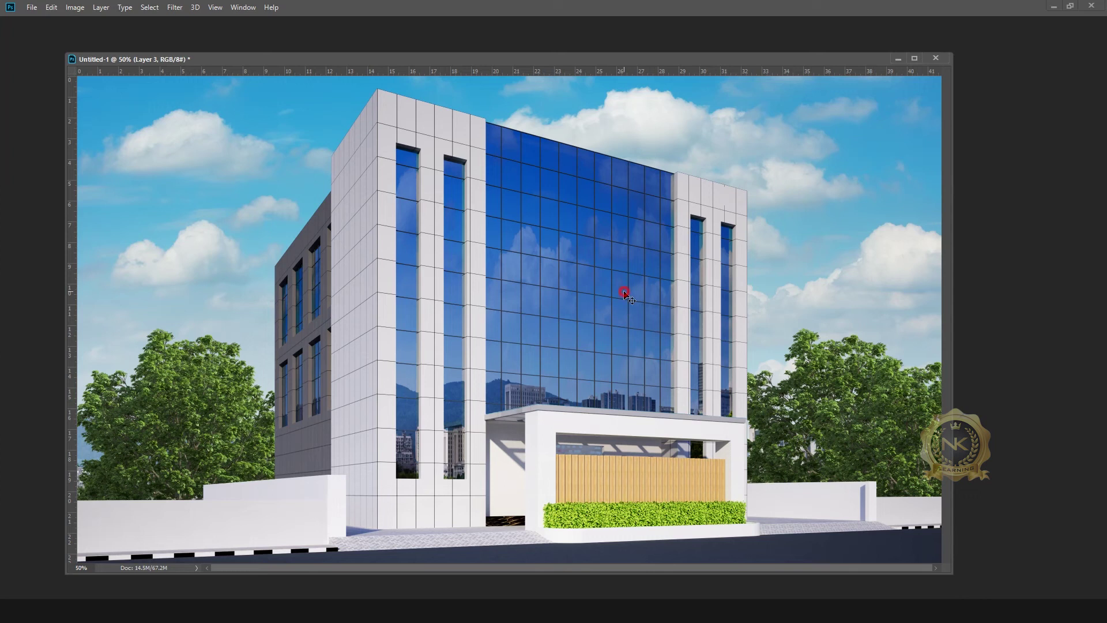
# - Apply a sharpening filter to the building layer and examine the finished composition in an enlarged window
pyautogui.click(172, 7)
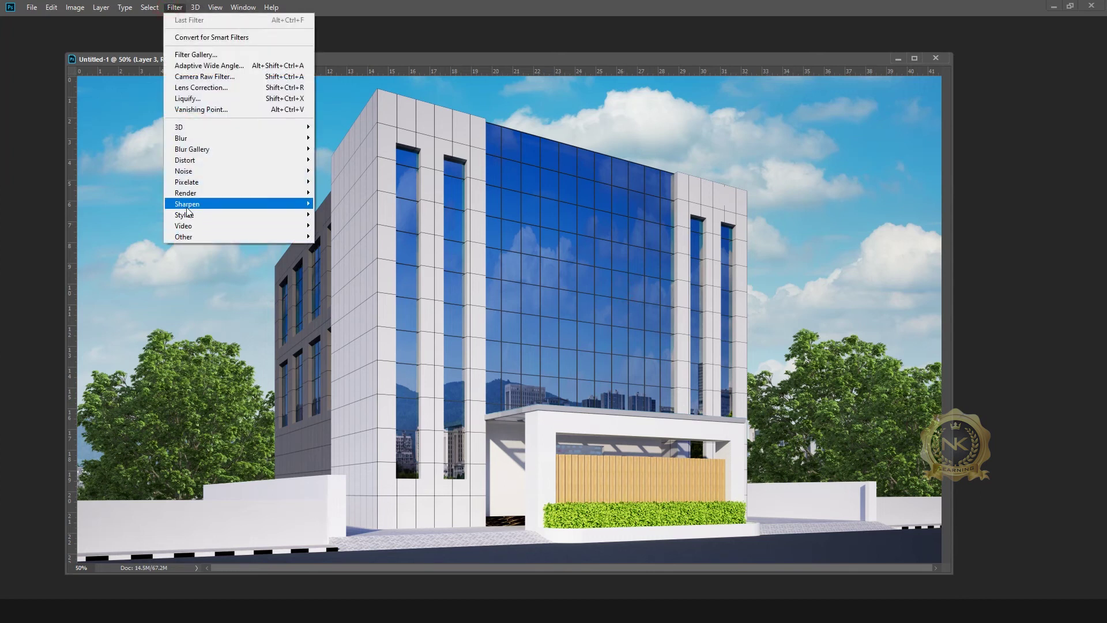
pyautogui.moveTo(193, 203)
pyautogui.click(340, 224)
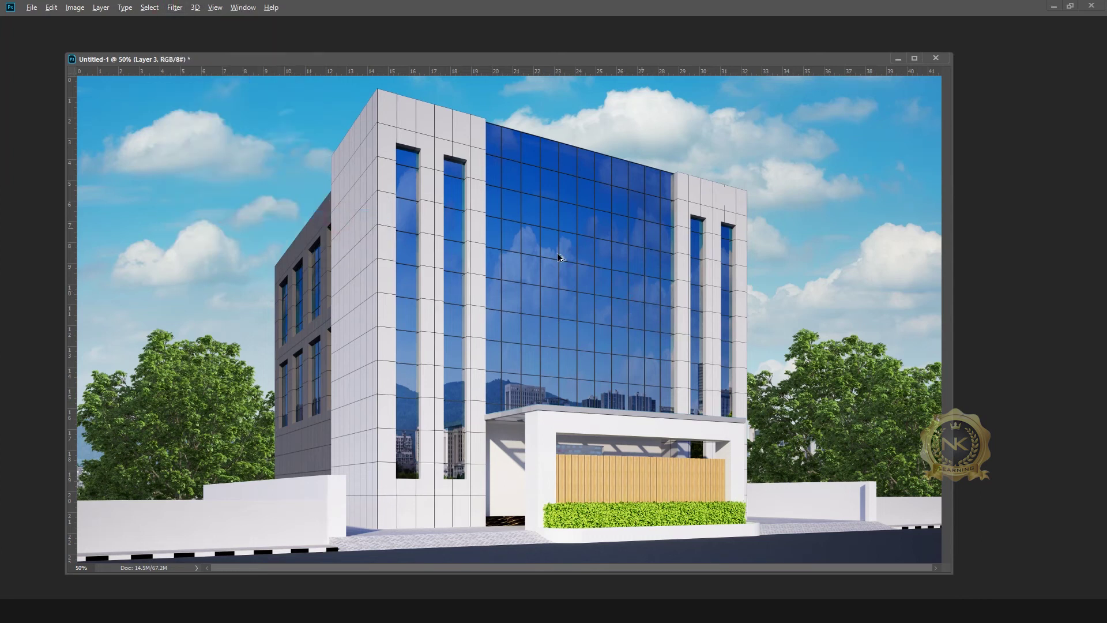
pyautogui.click(914, 59)
pyautogui.hotkey('ctrl', '+')
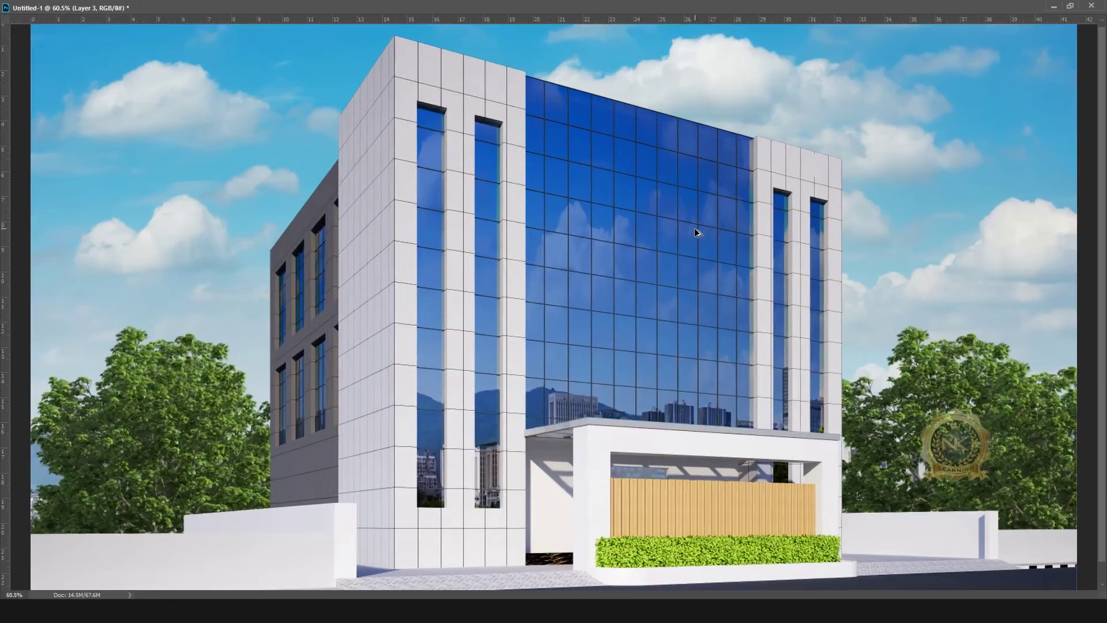
# - Inspect the finished composition at different magnifications, checking the glass reflections, sky, trees and boundary walls around the building
pyautogui.hotkey('ctrl', '0')
pyautogui.hotkey('ctrl', '-')
pyautogui.hotkey('ctrl', '0')
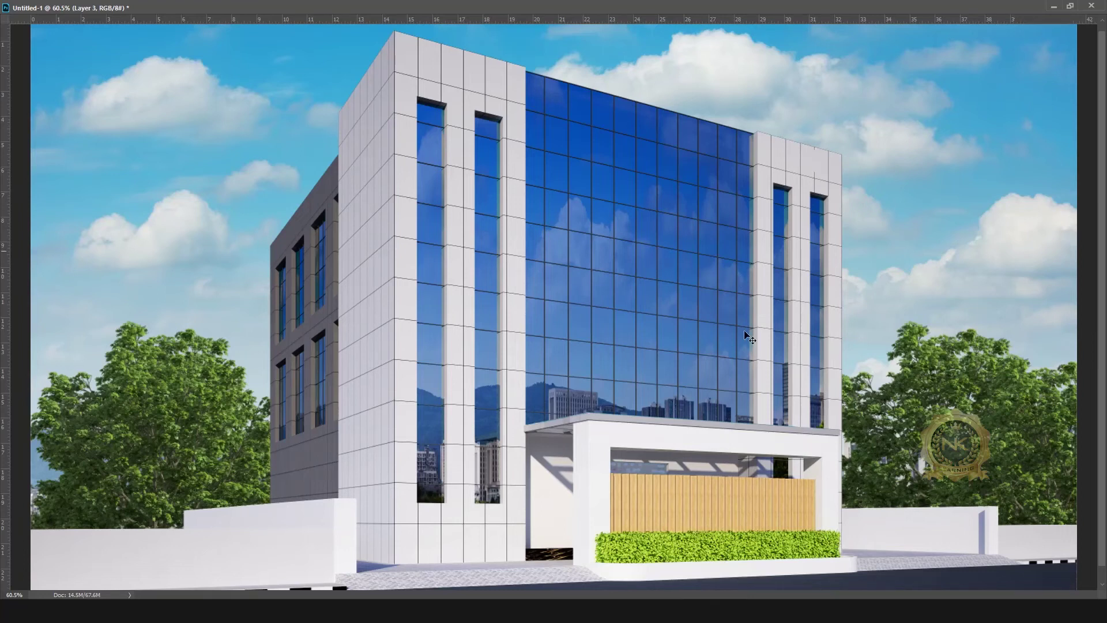
pyautogui.keyDown('alt'); pyautogui.scroll(-1, 894, 309); pyautogui.keyUp('alt')
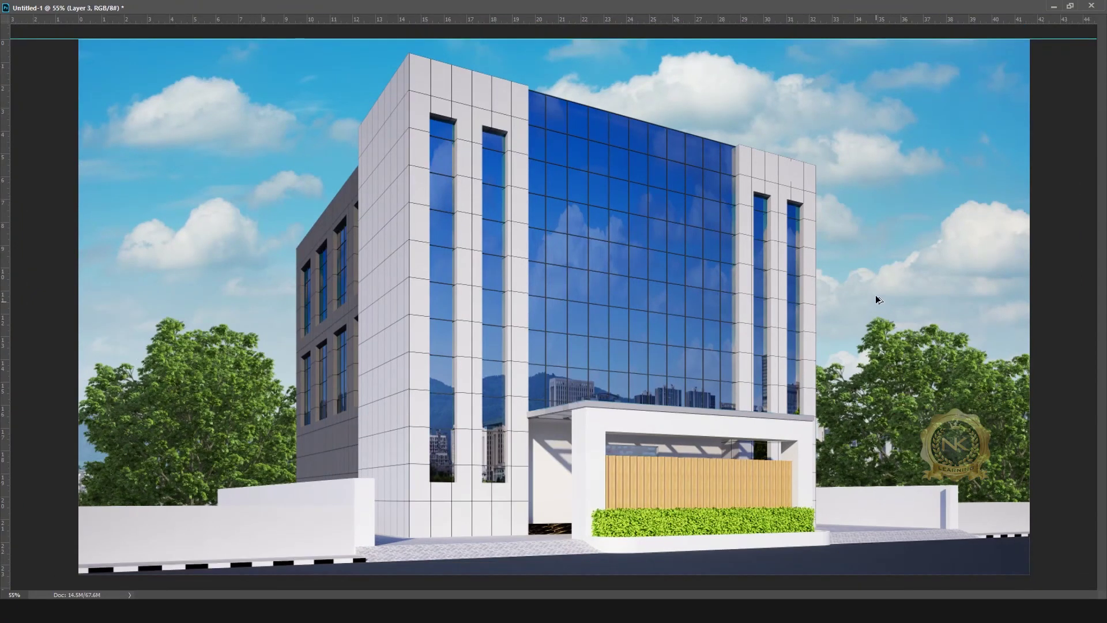
pyautogui.keyDown('alt'); pyautogui.scroll(3, 841, 140); pyautogui.keyUp('alt')
pyautogui.keyDown('alt'); pyautogui.scroll(-2, 790, 291); pyautogui.keyUp('alt')
pyautogui.hotkey('ctrl', '0')
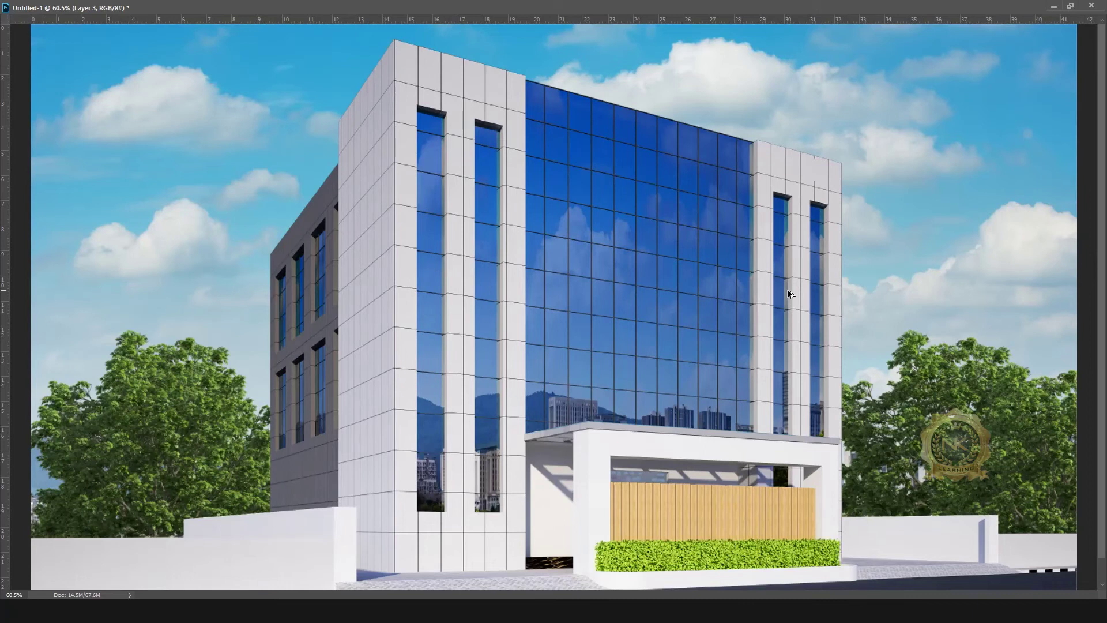
pyautogui.scroll(-1, 790, 299)
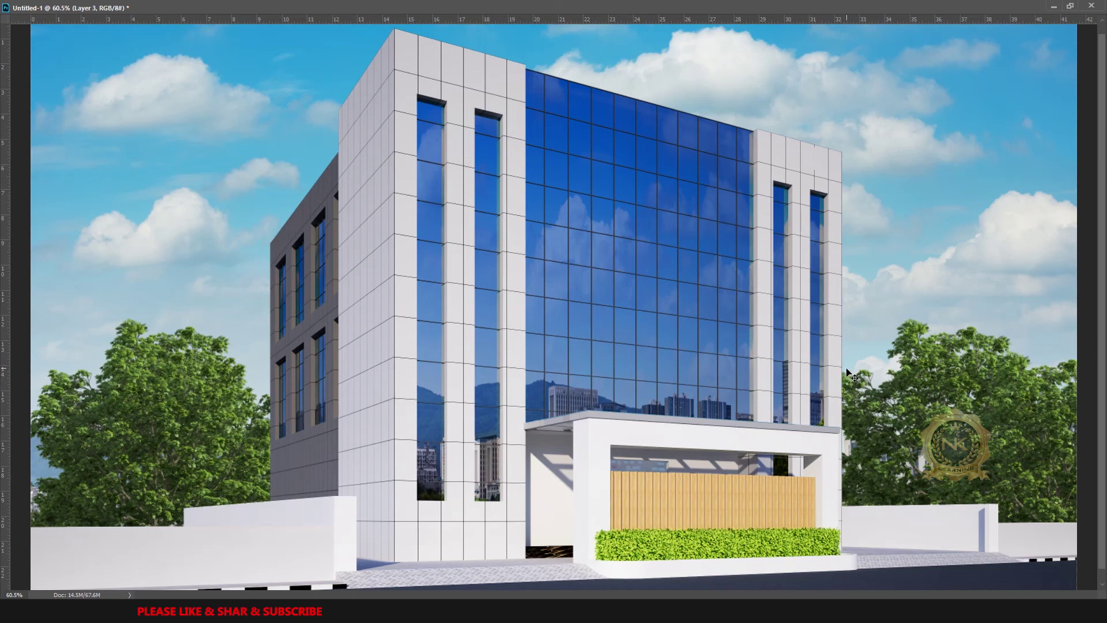
pyautogui.hotkey('ctrl', '-')
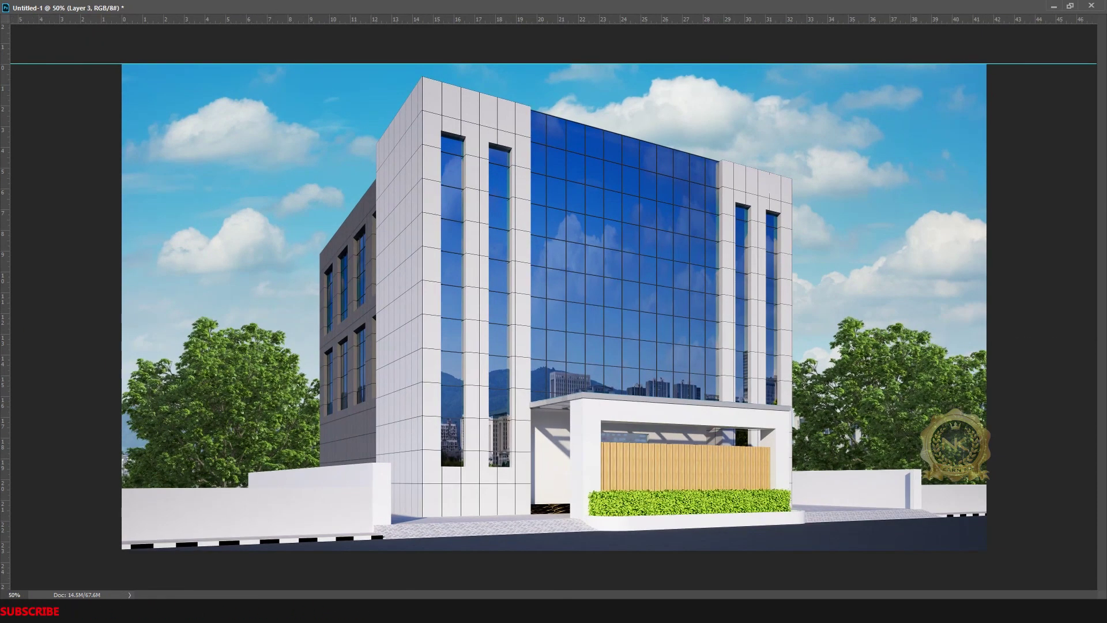
pyautogui.hotkey('ctrl', '0')
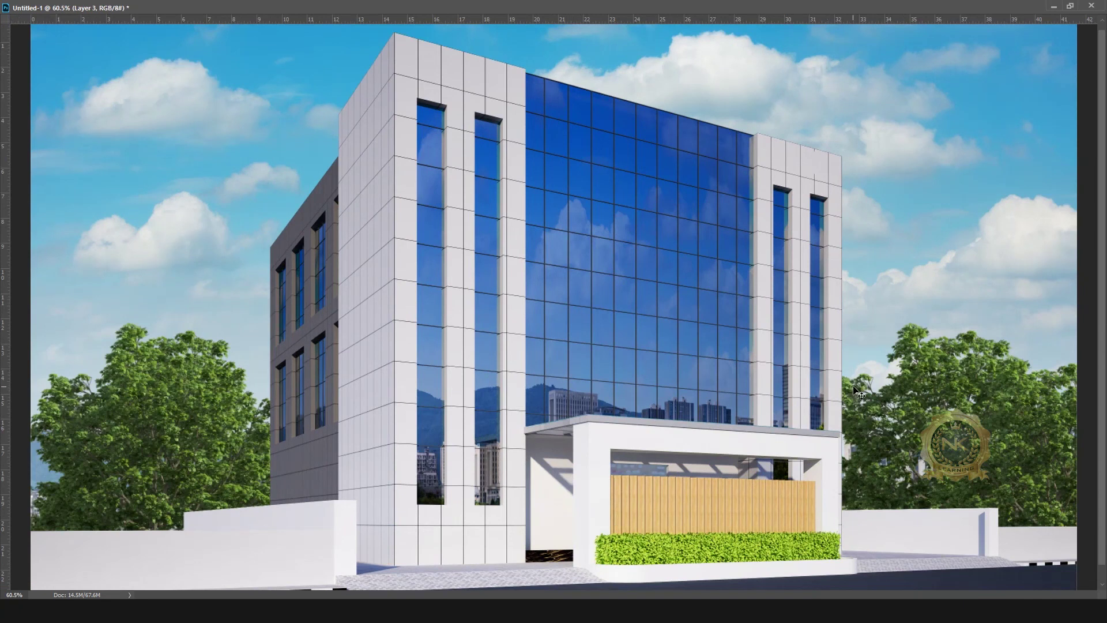